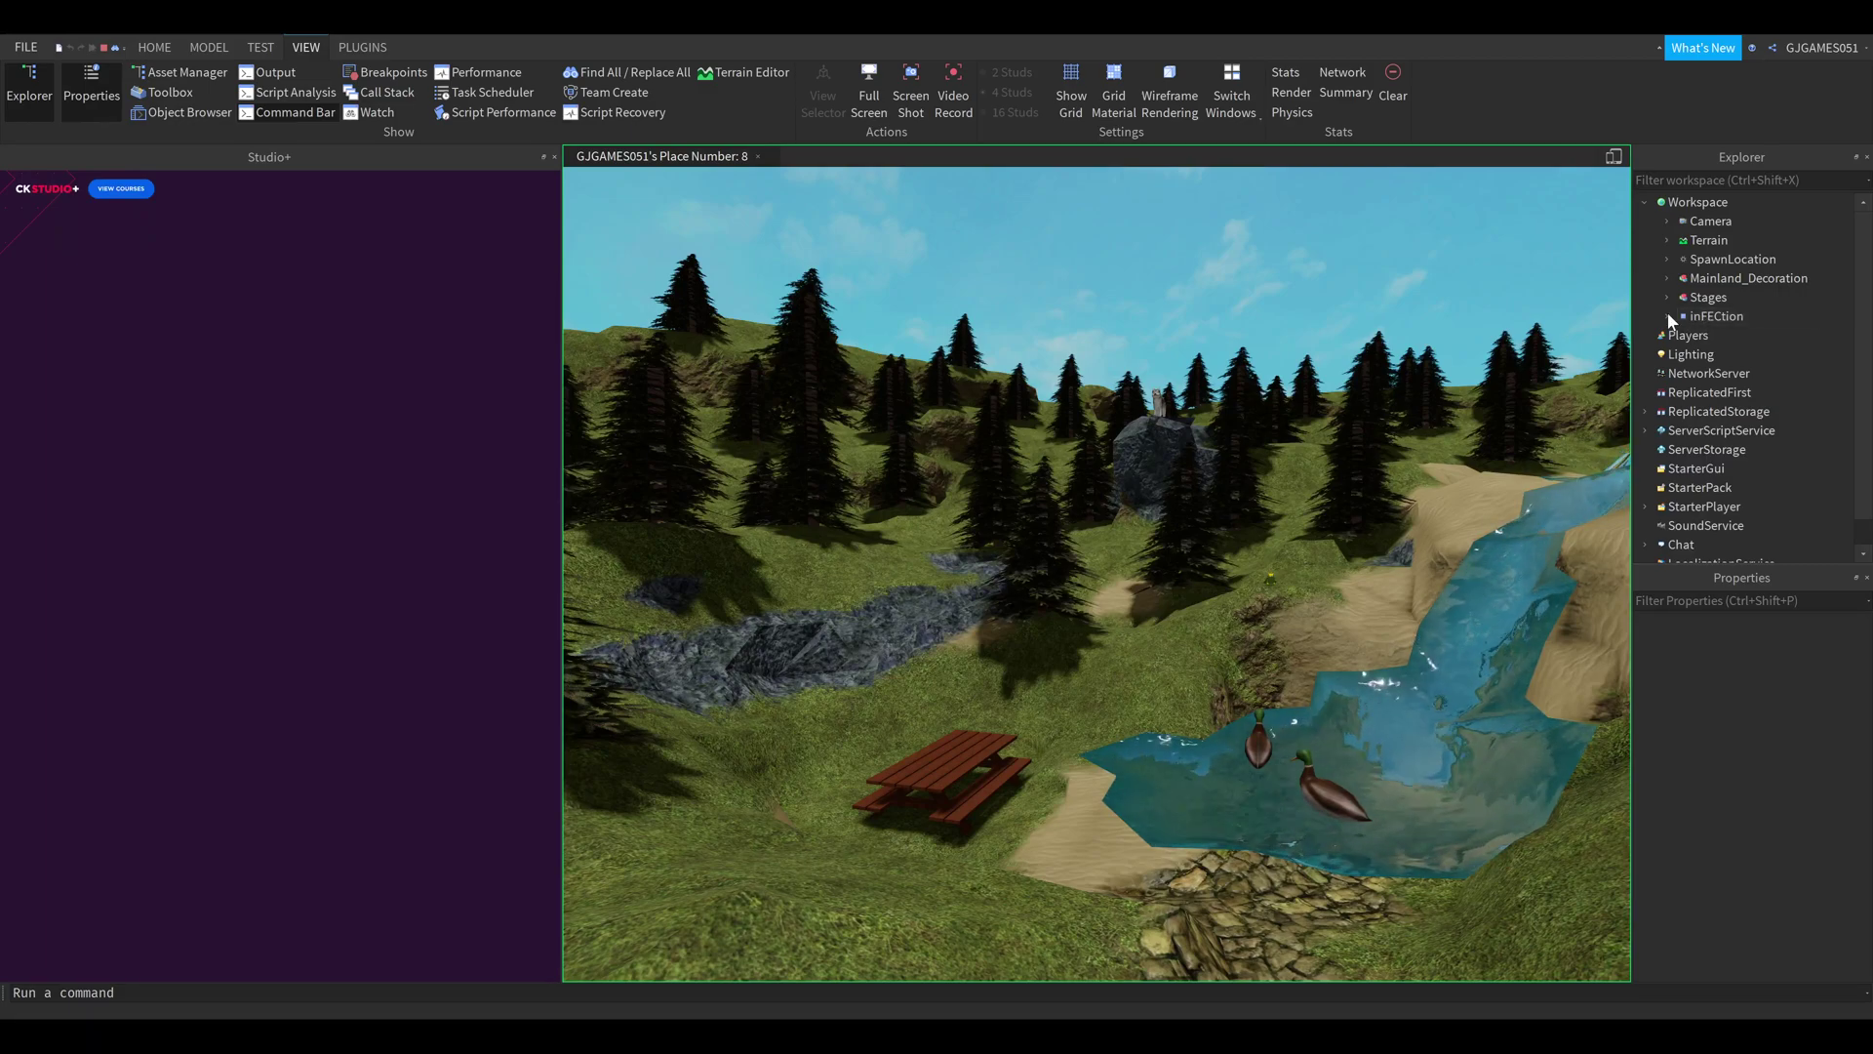
# Expand the inFECtion object under Workspace to reveal its hidden child script
pyautogui.click(1667, 314)
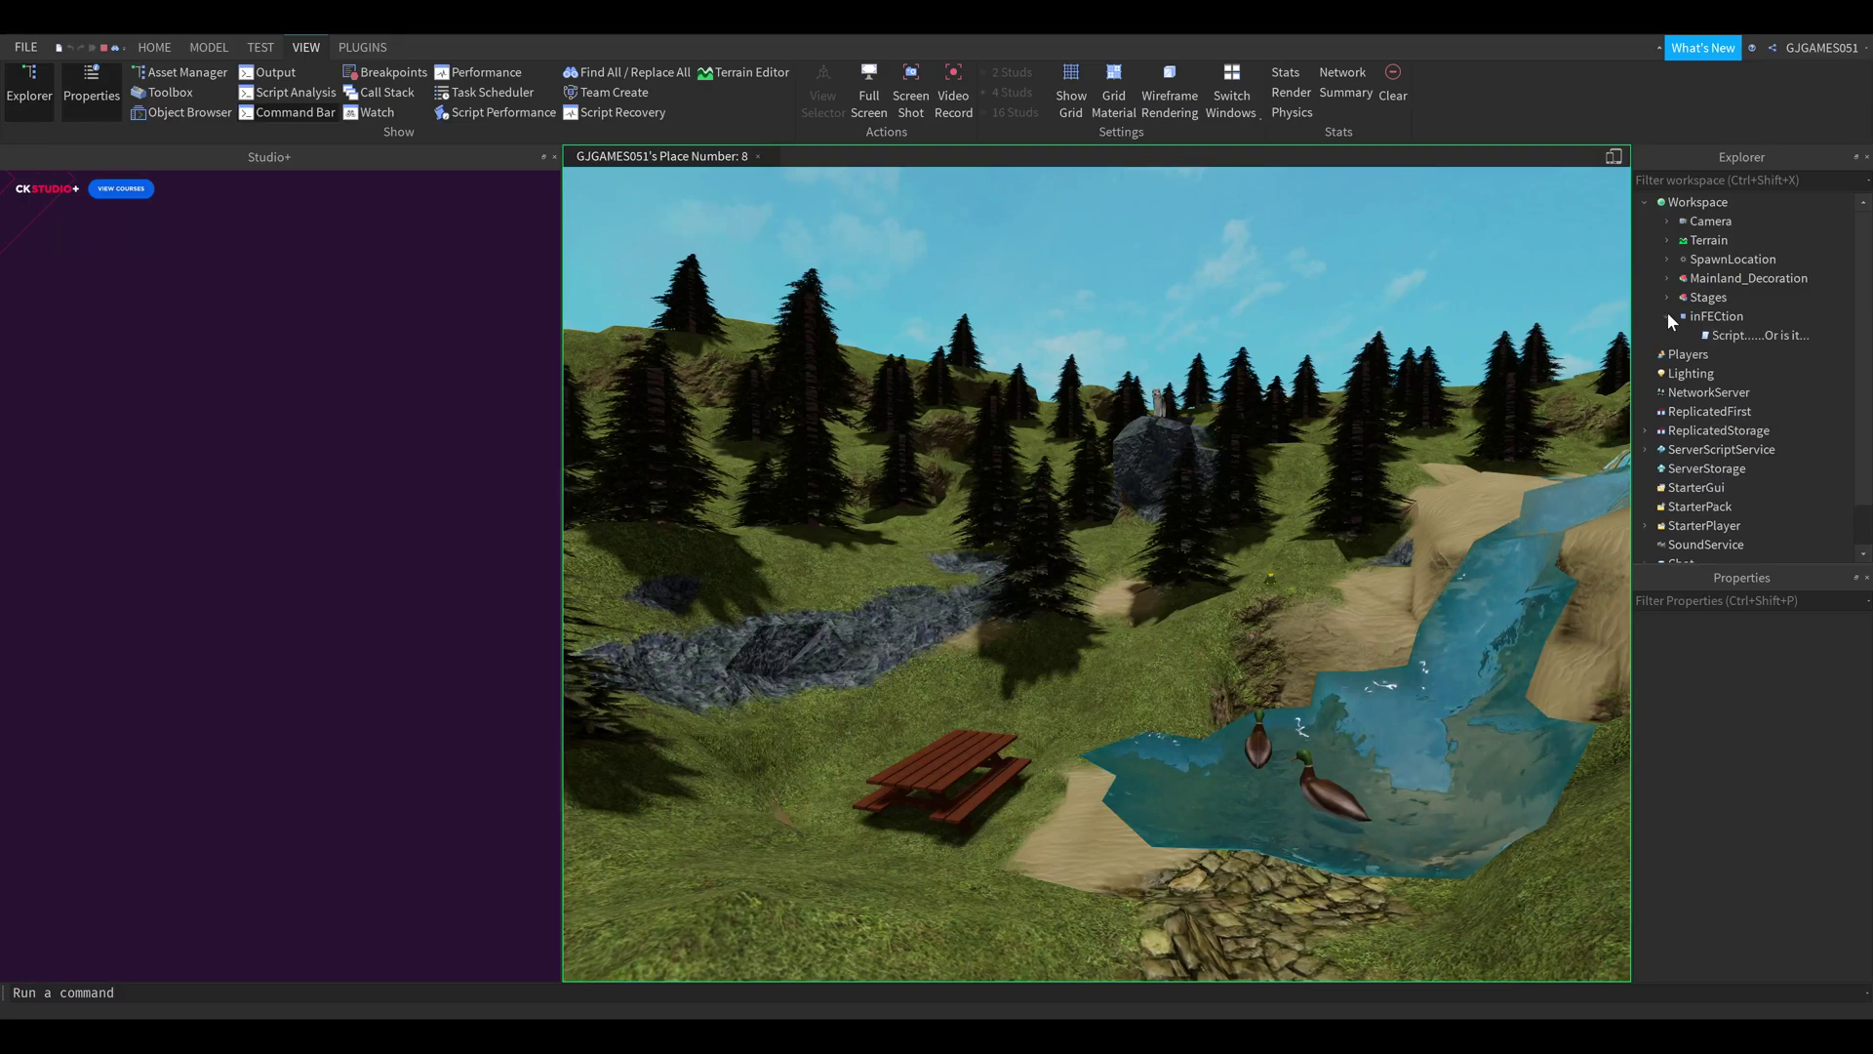
# Open the 'Script......Or is it...' virus code and expand Camera's infected INfecTION copy
pyautogui.doubleClick(1722, 337)
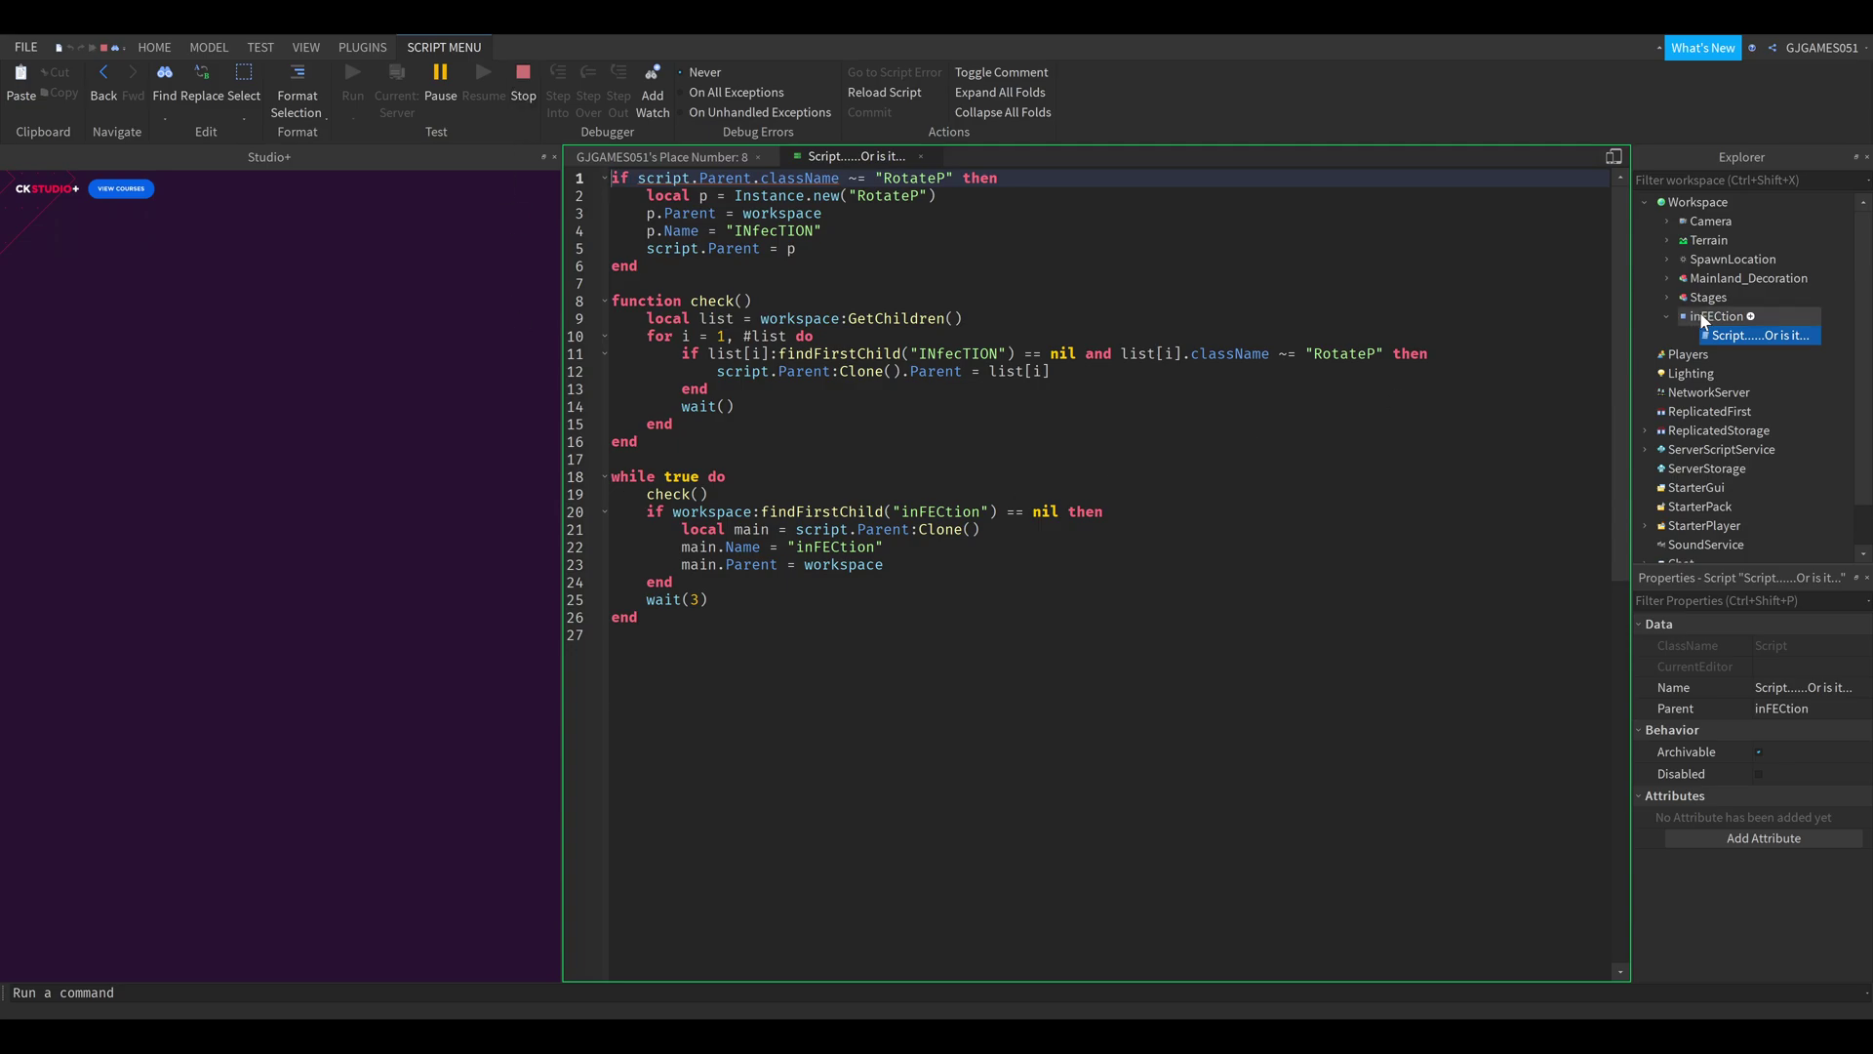
pyautogui.click(1667, 218)
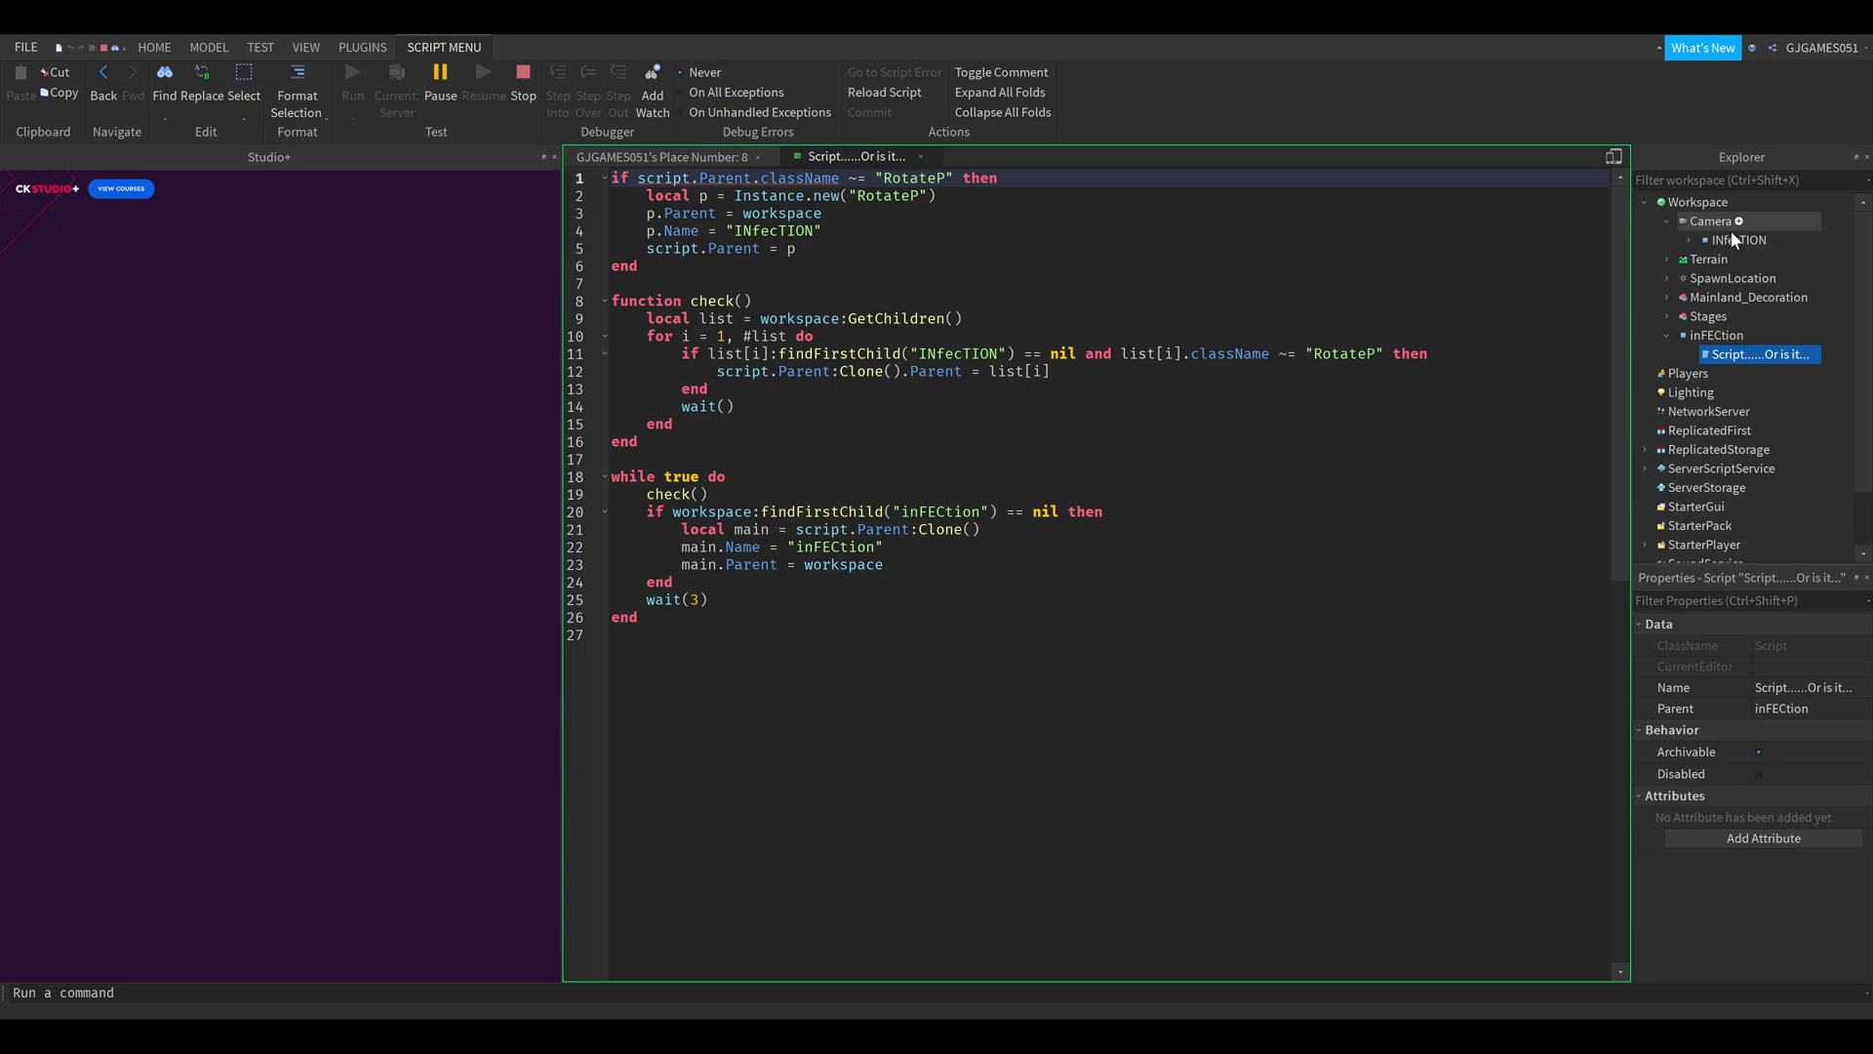
pyautogui.click(1690, 240)
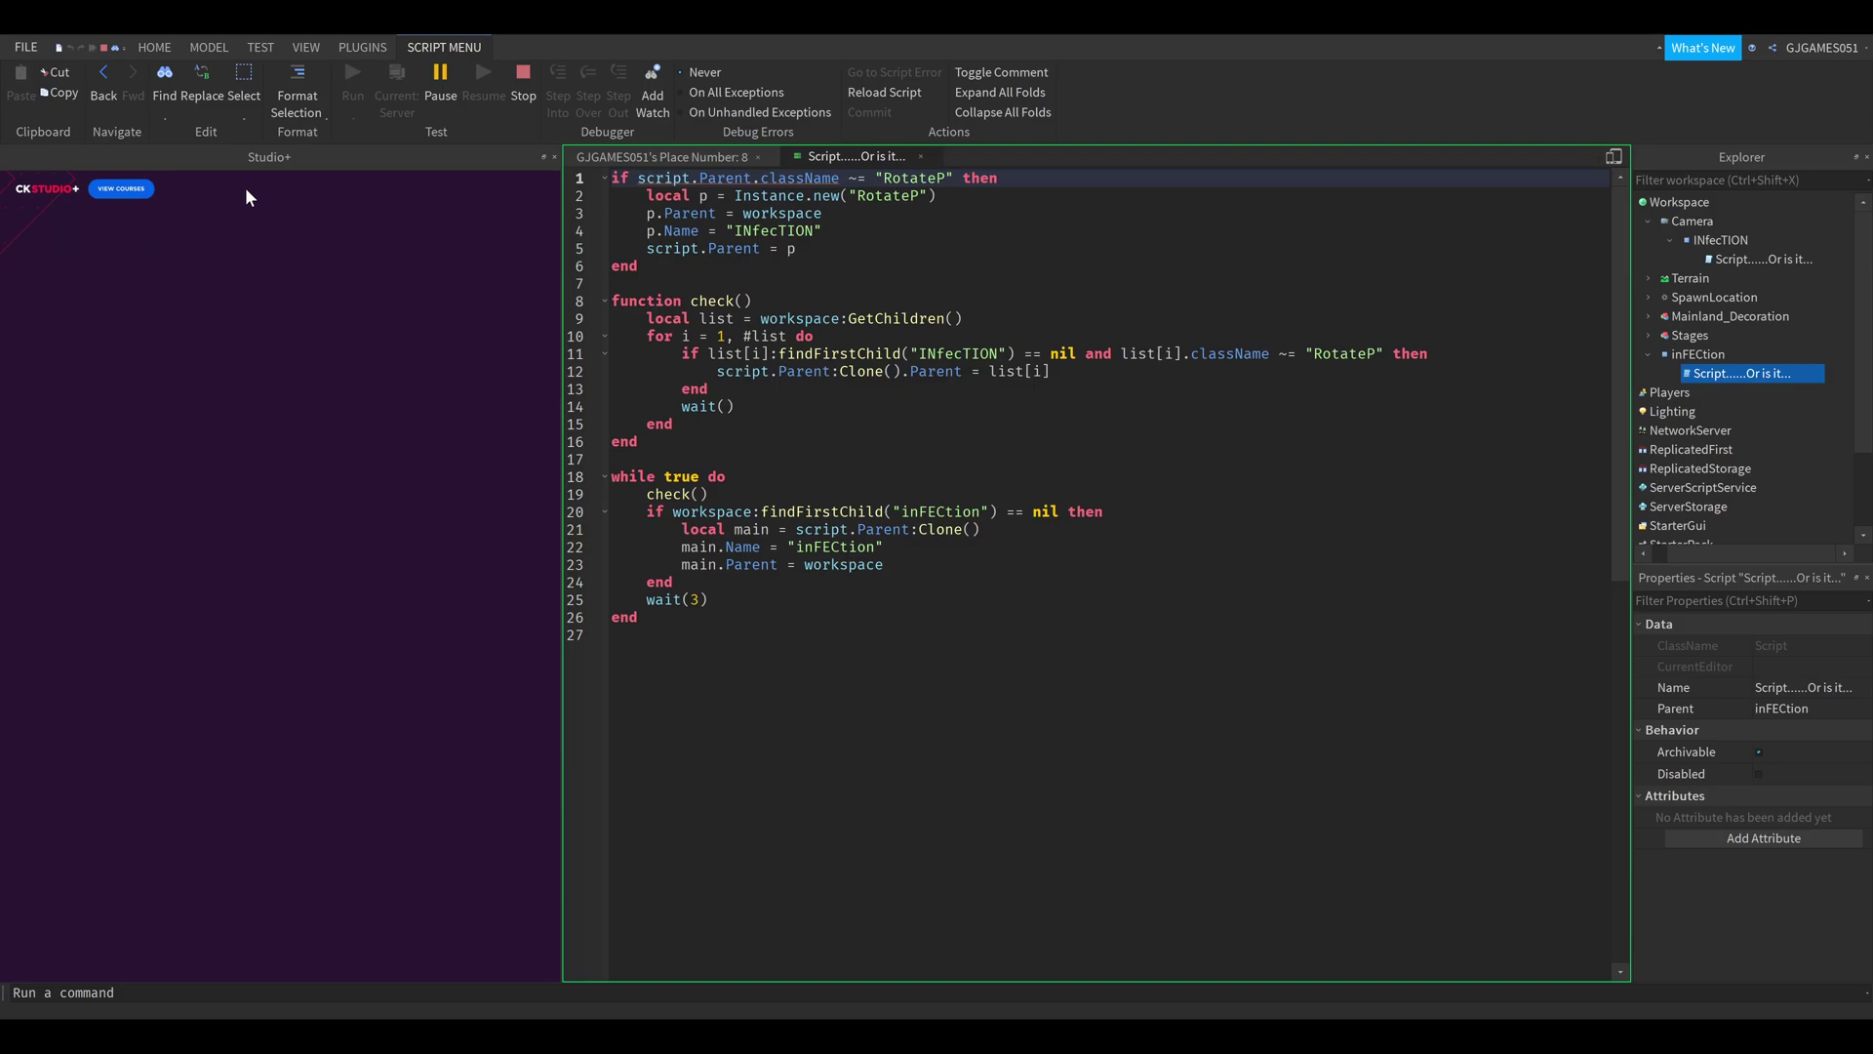
# Search all scripts for 'inFECtion' and collapse each of the 7 file result groups
pyautogui.hotkey('ctrl', 'shift', 'f')
pyautogui.press('Return')
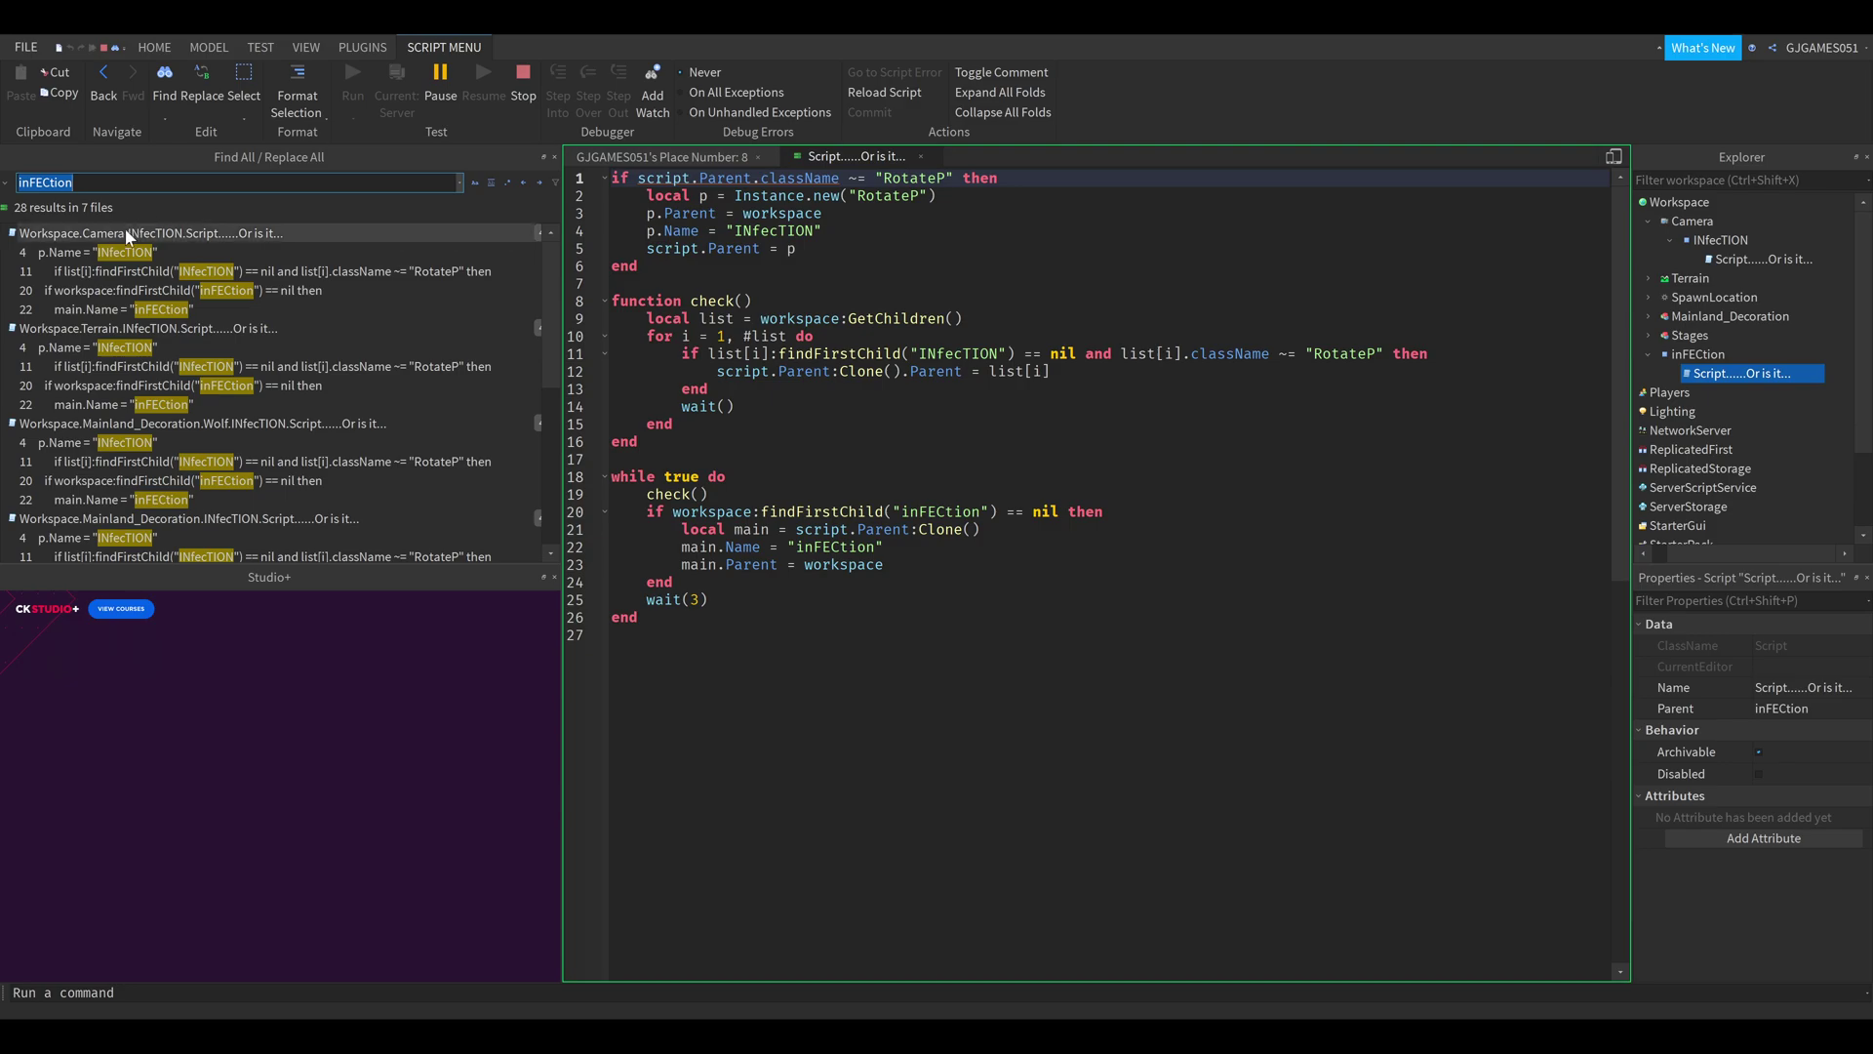
pyautogui.click(13, 233)
pyautogui.click(12, 252)
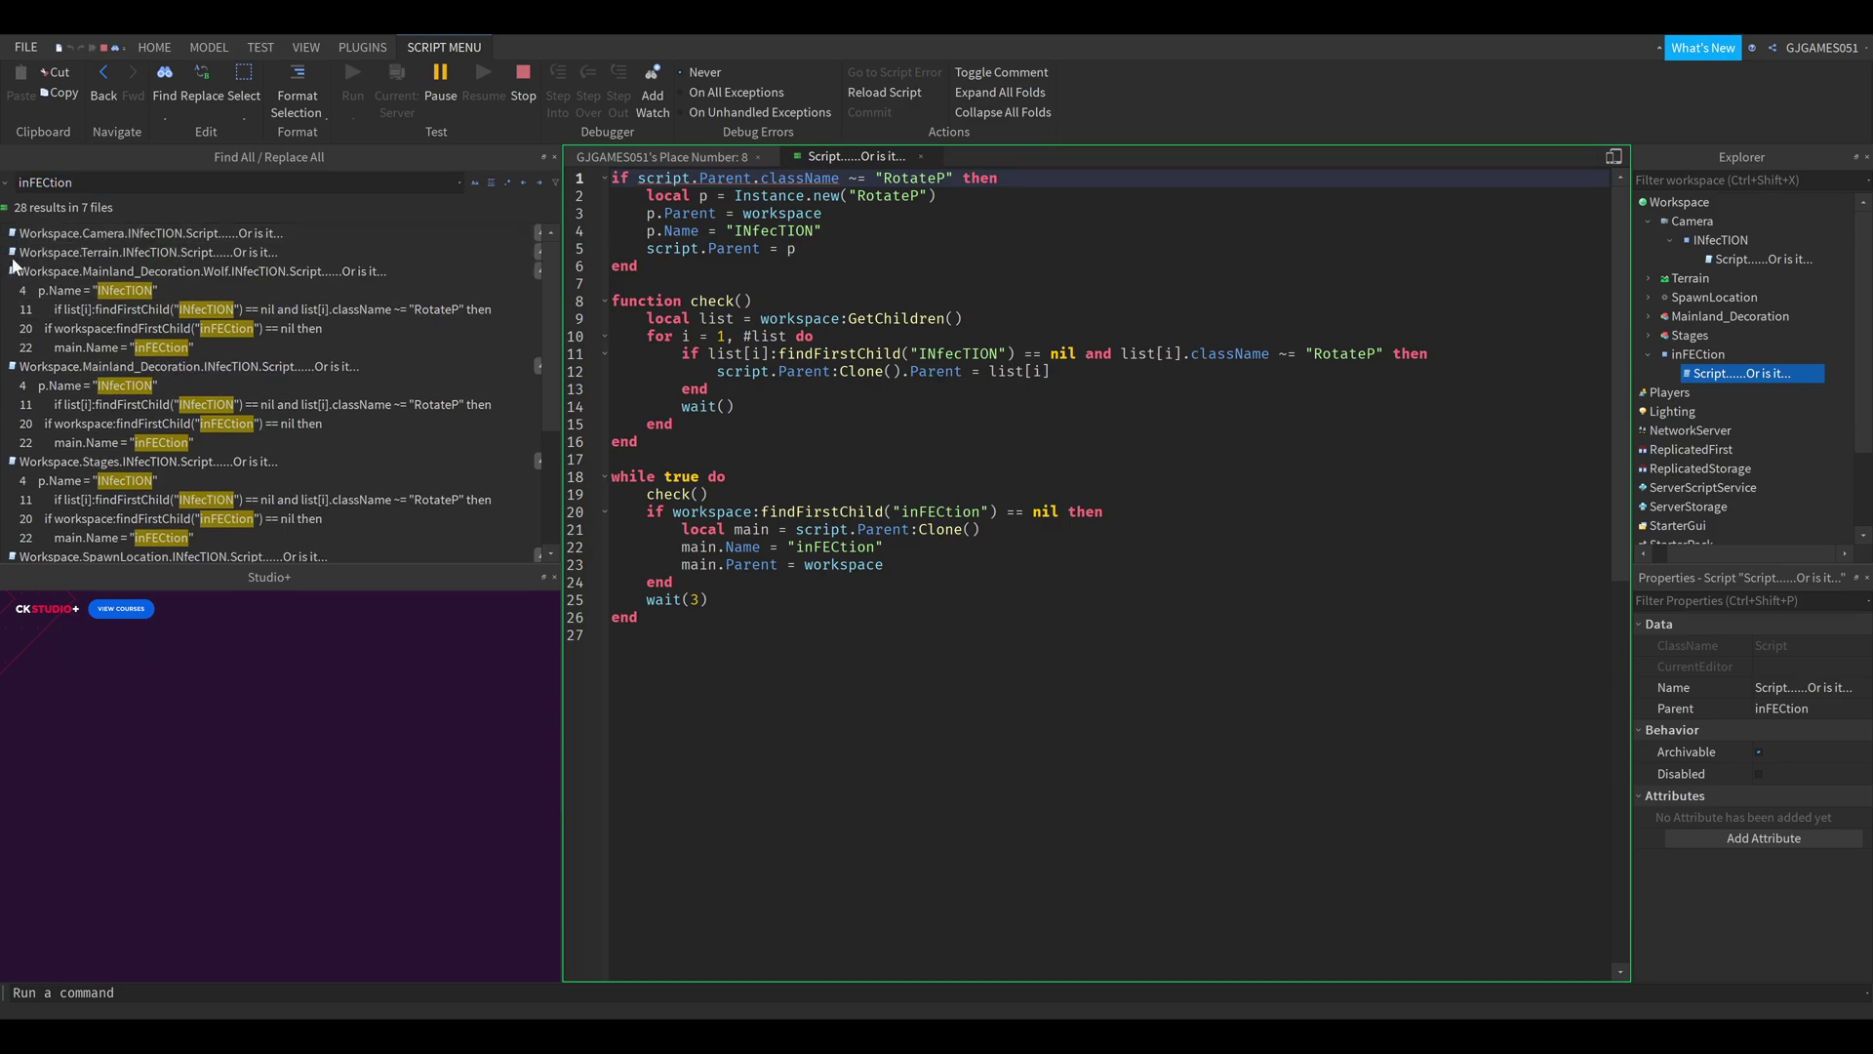
pyautogui.click(11, 271)
pyautogui.click(13, 290)
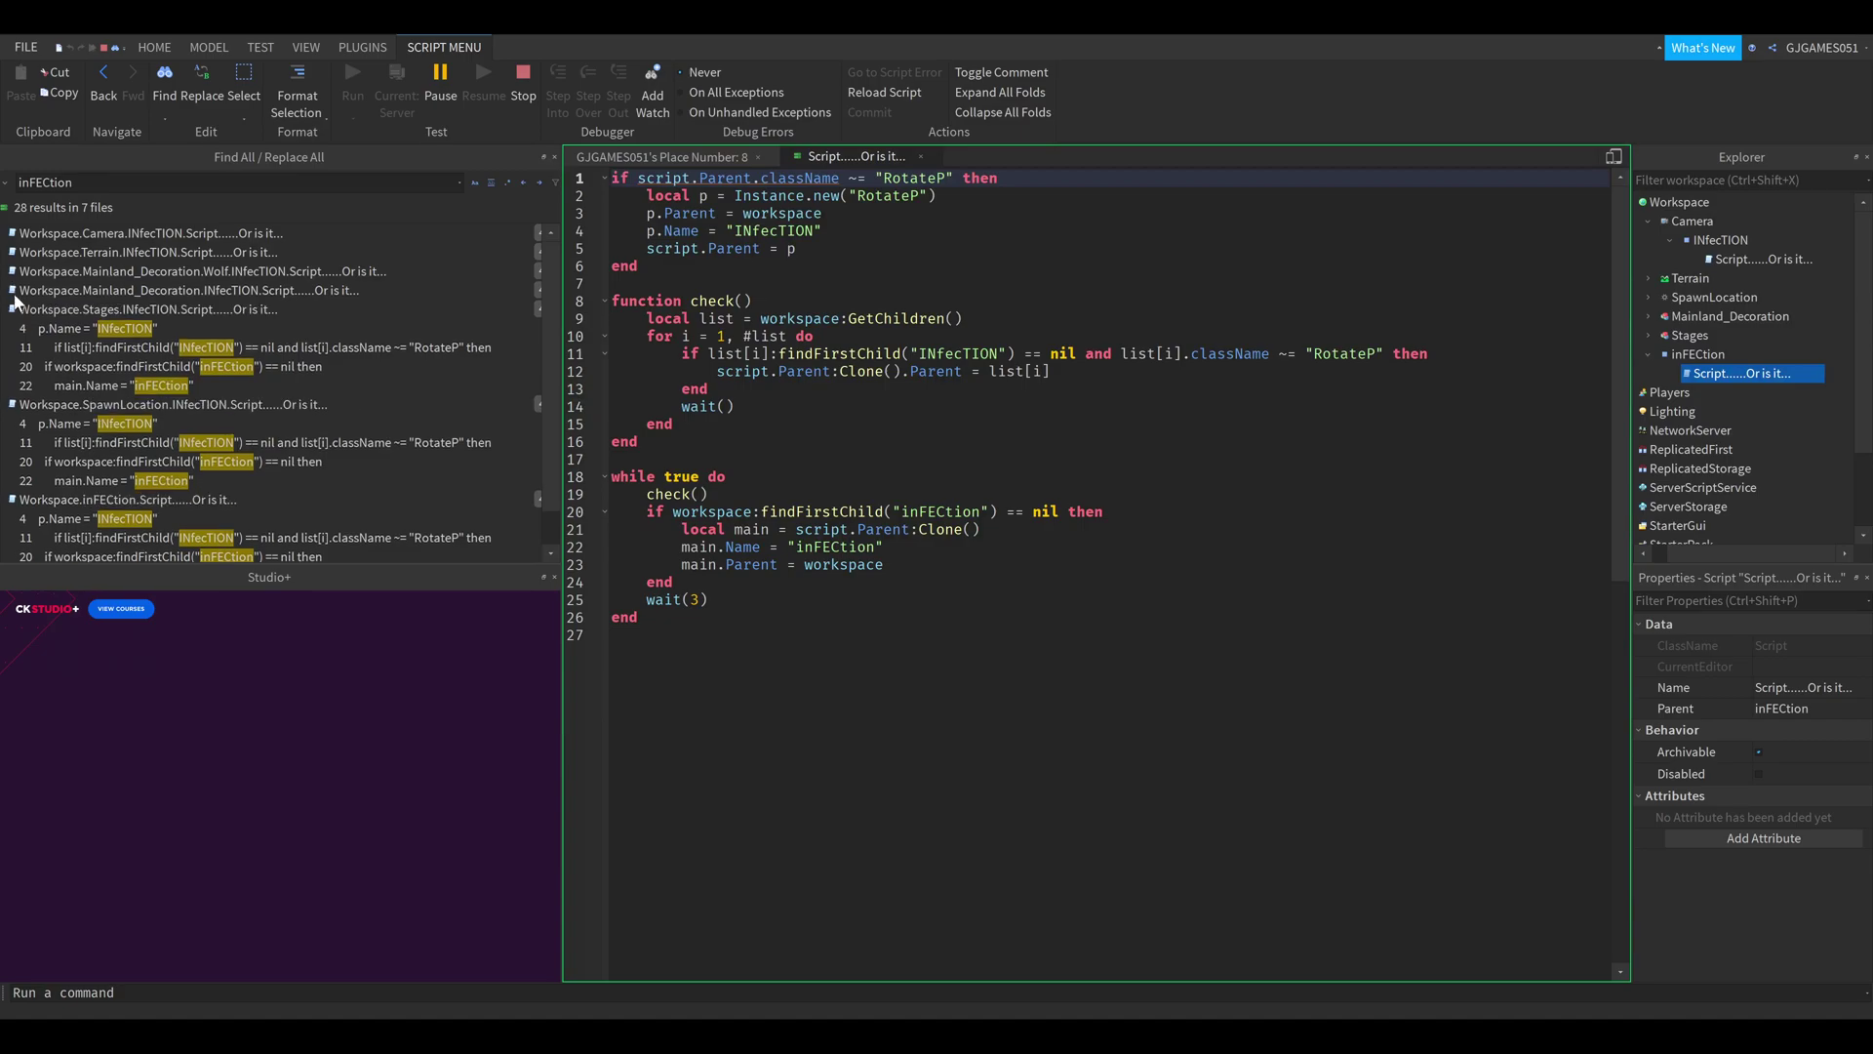
pyautogui.click(12, 308)
pyautogui.click(11, 328)
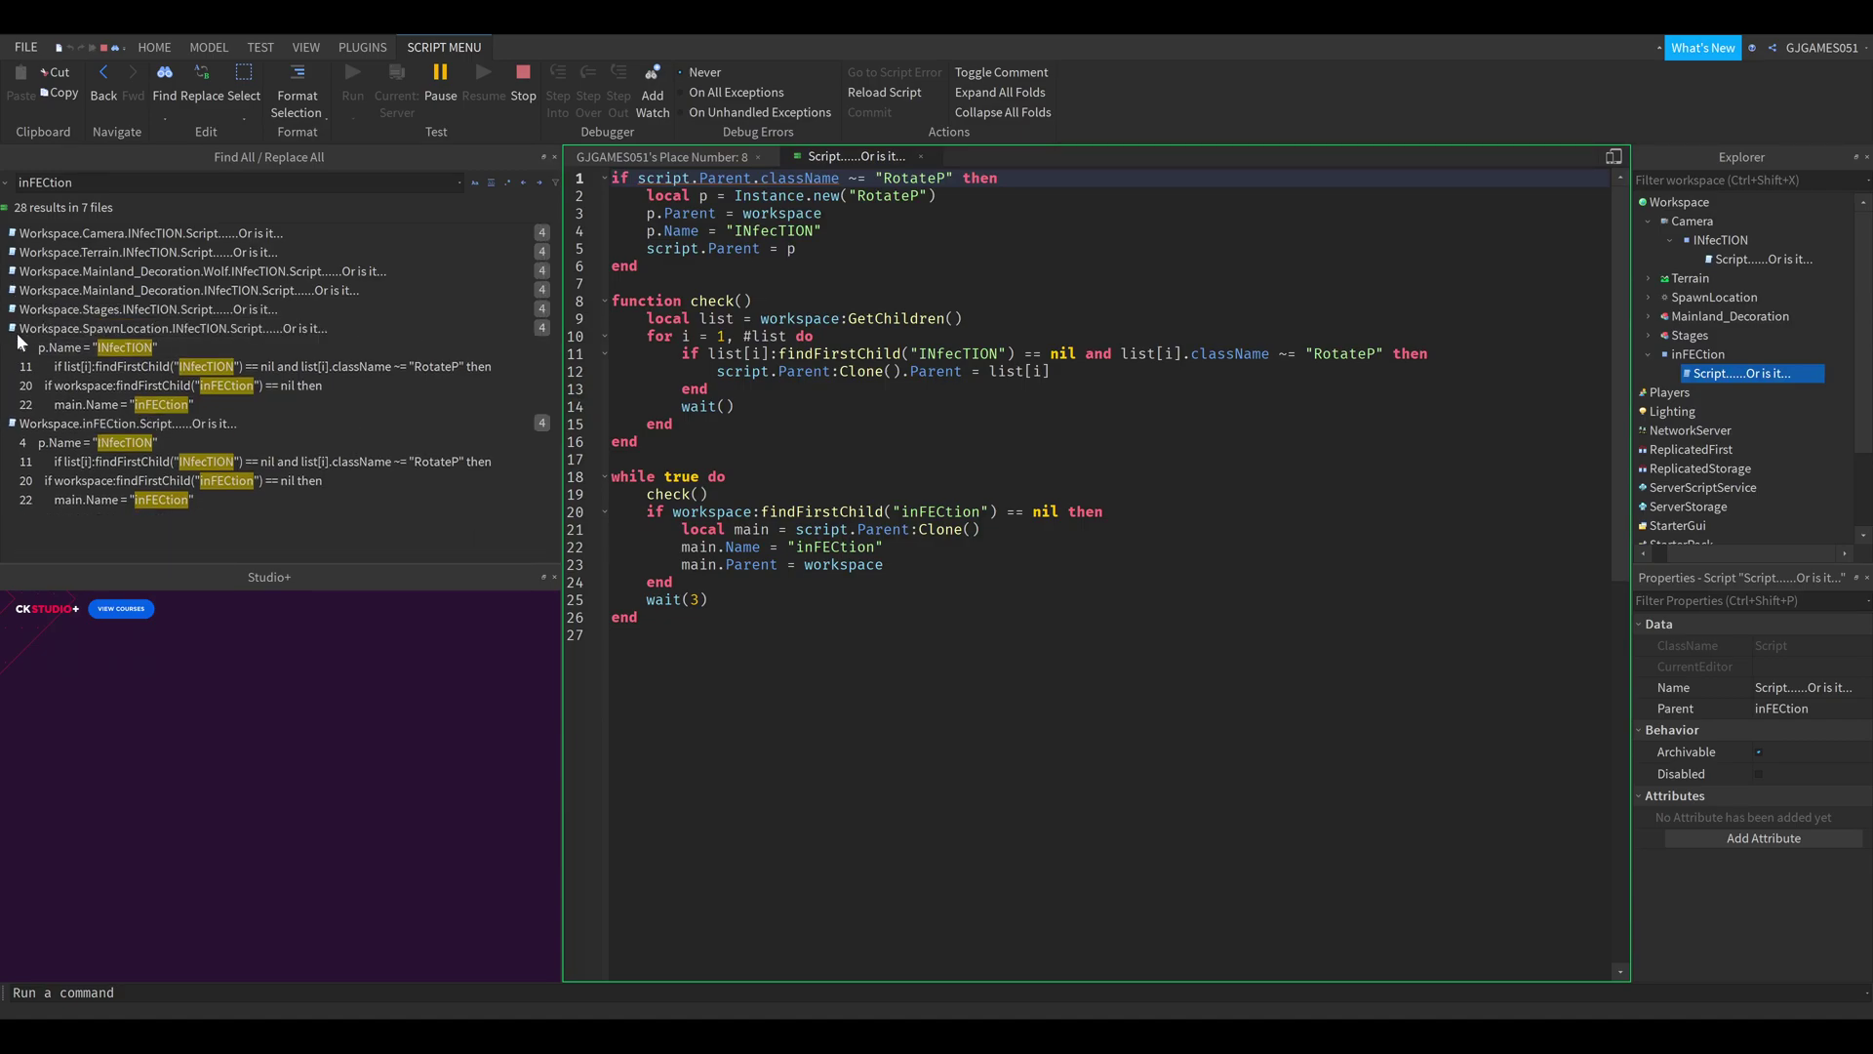
pyautogui.click(14, 329)
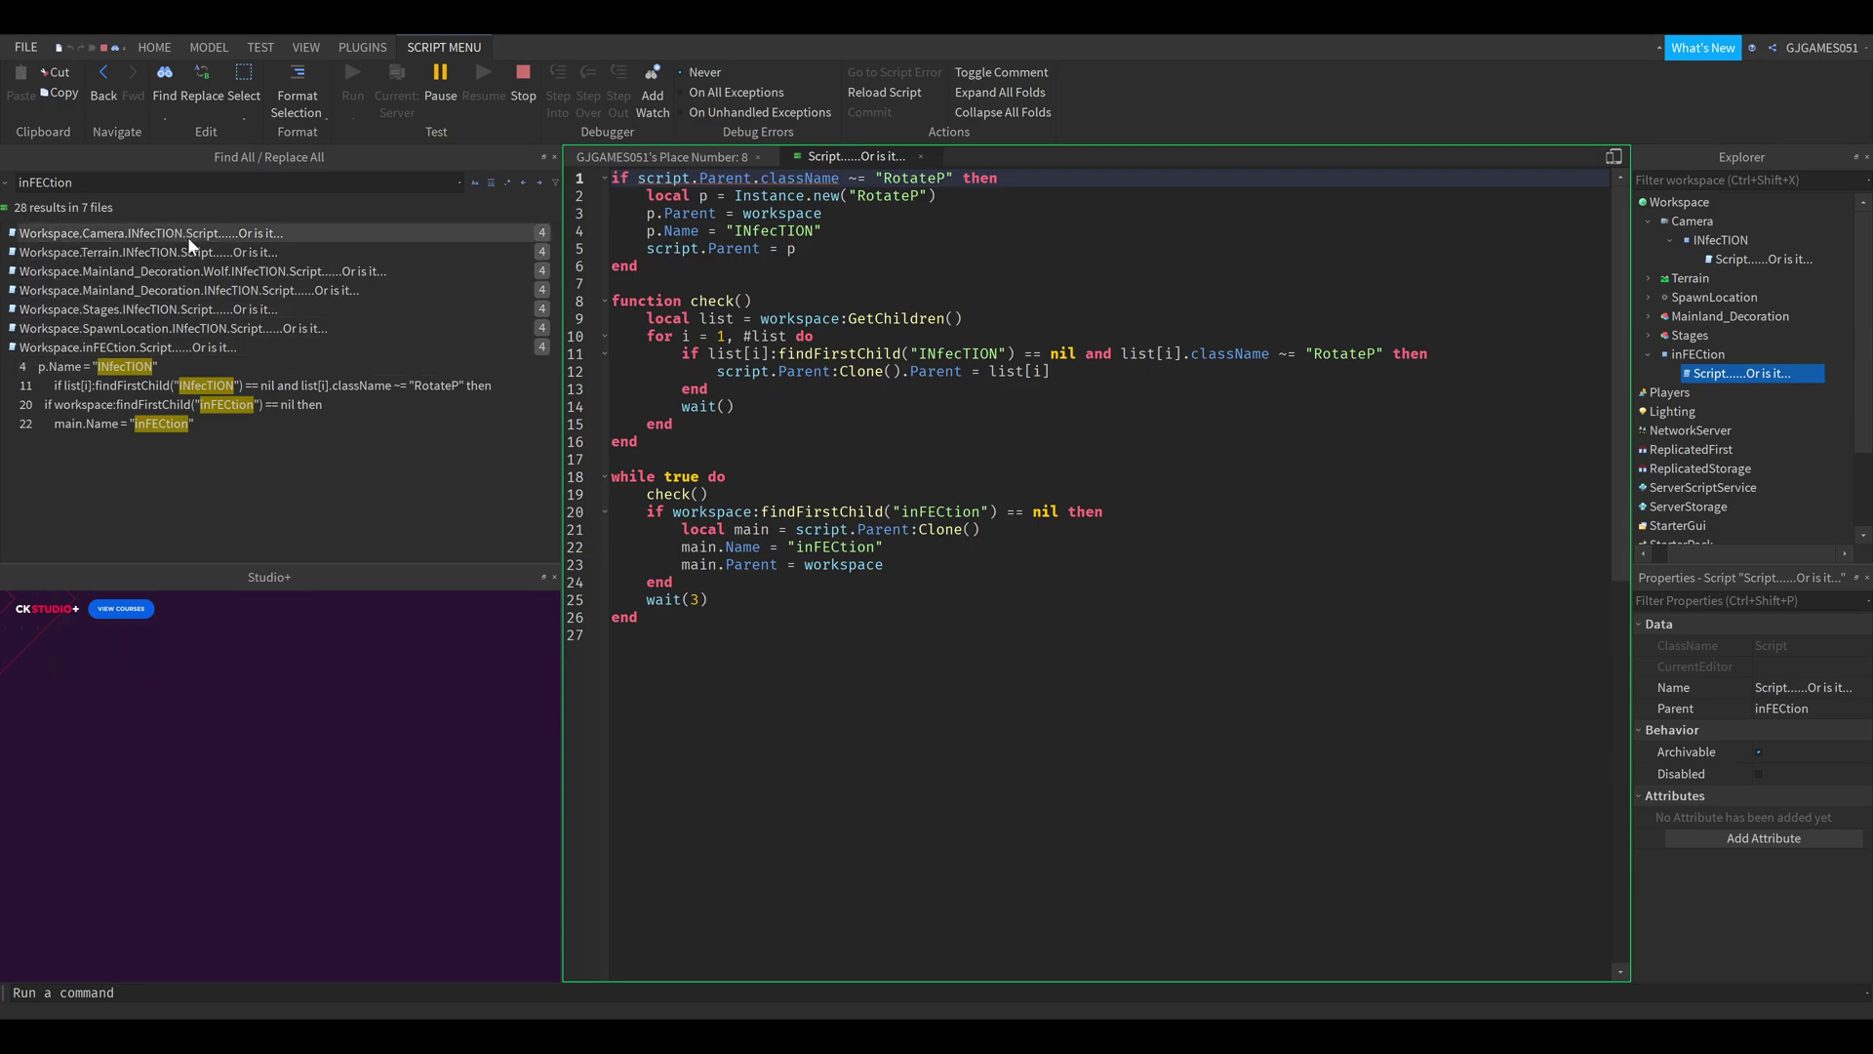
pyautogui.click(14, 350)
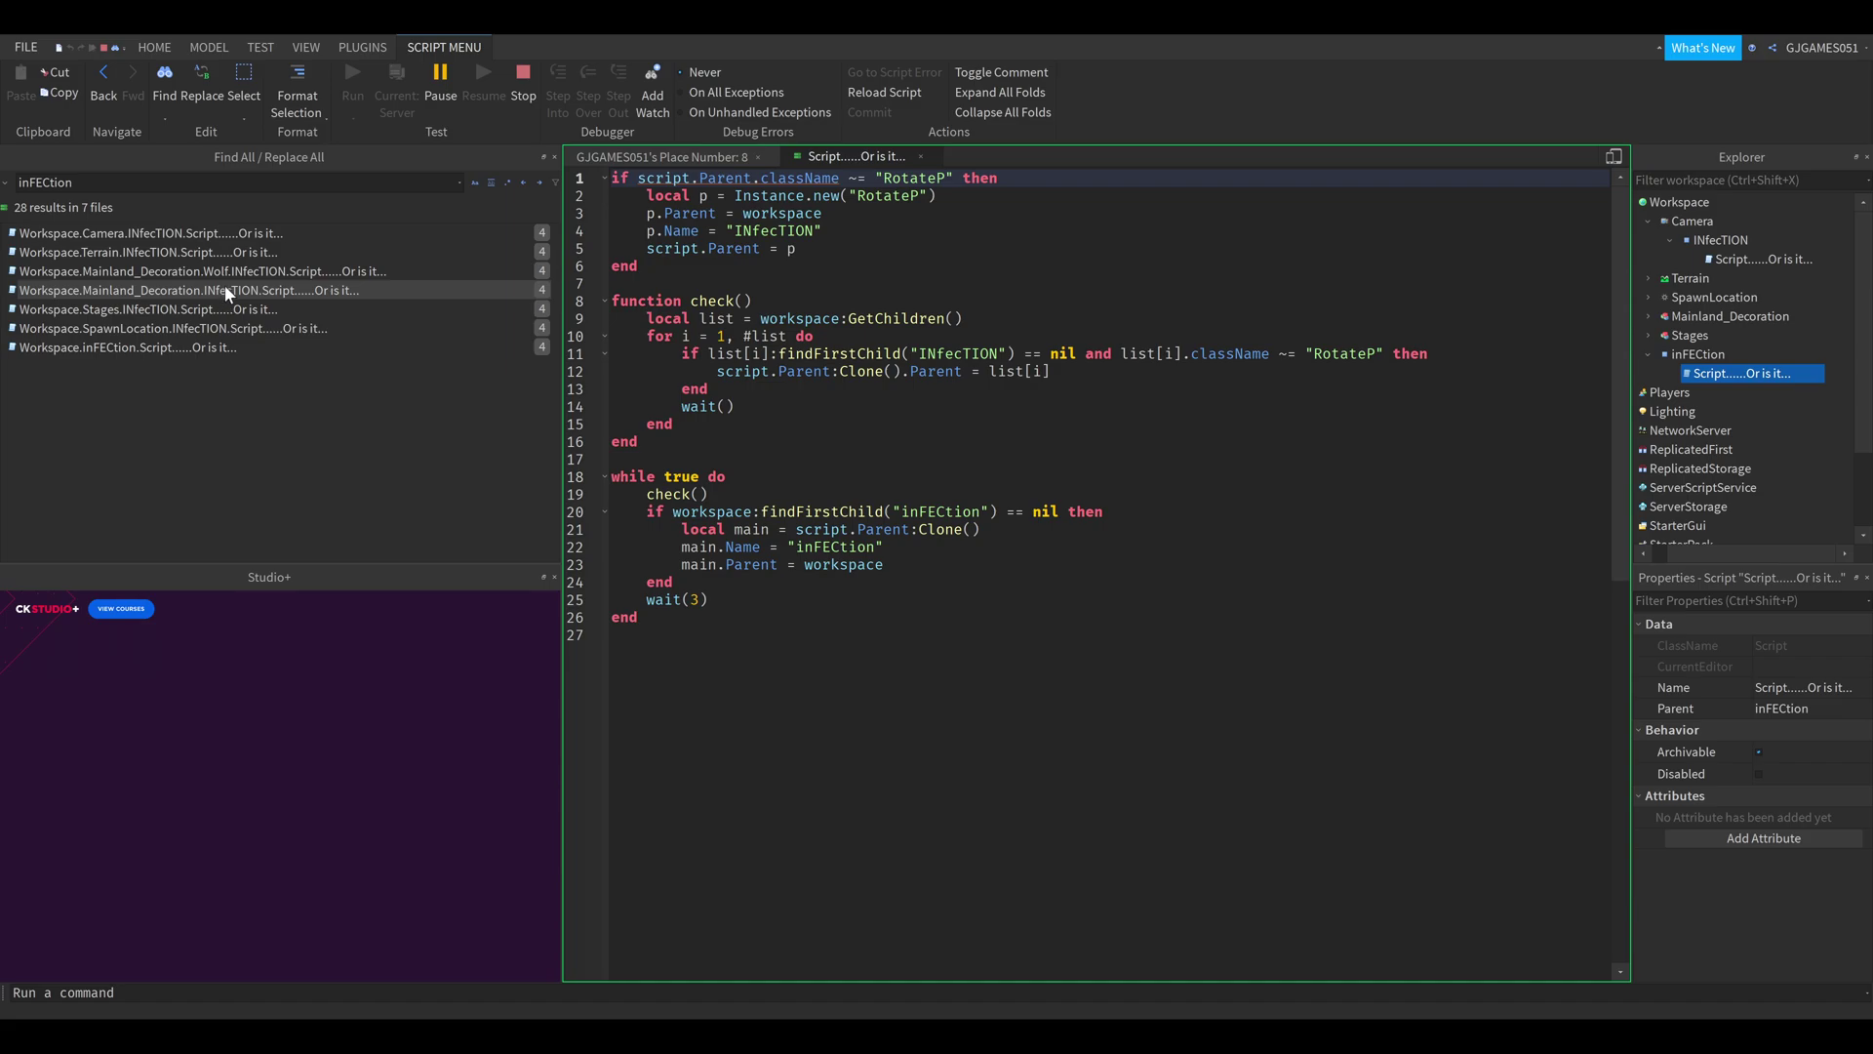
# End the playtest, close the Toolbox, and bring the Wolf's INfecTION object into view
pyautogui.click(519, 72)
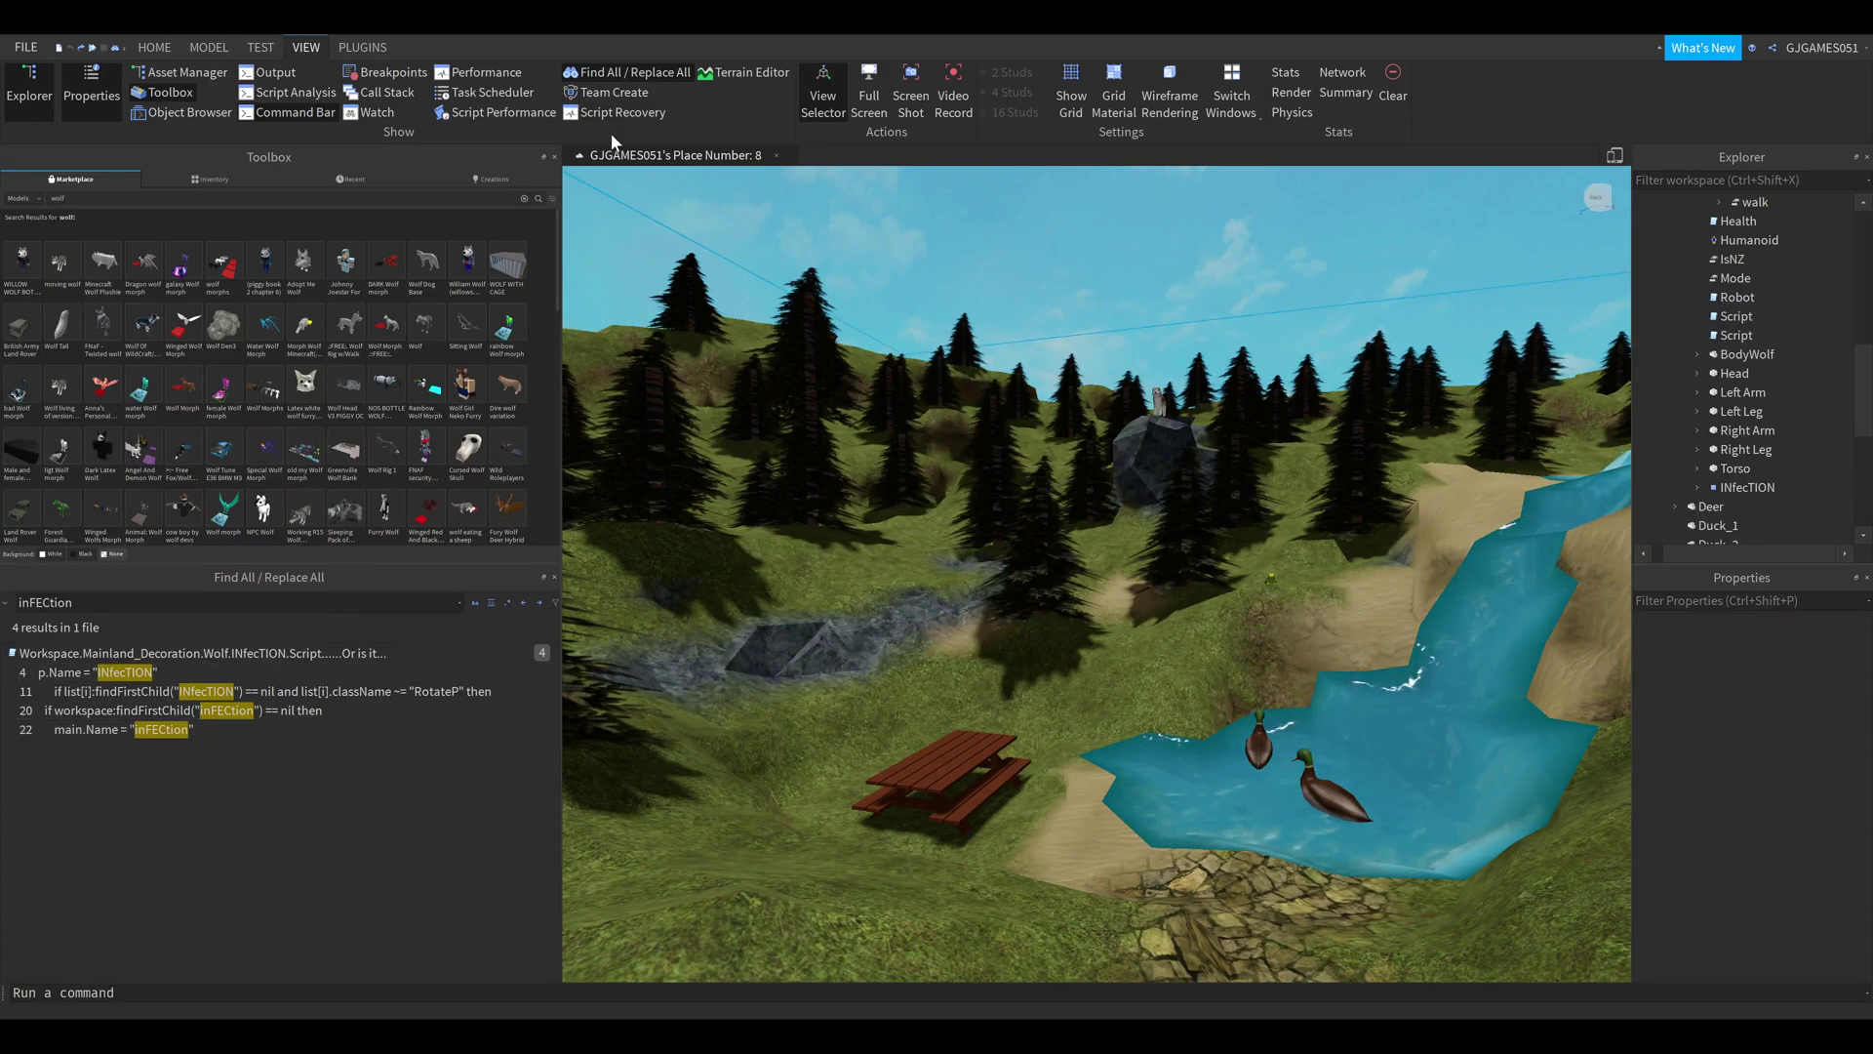
pyautogui.click(555, 157)
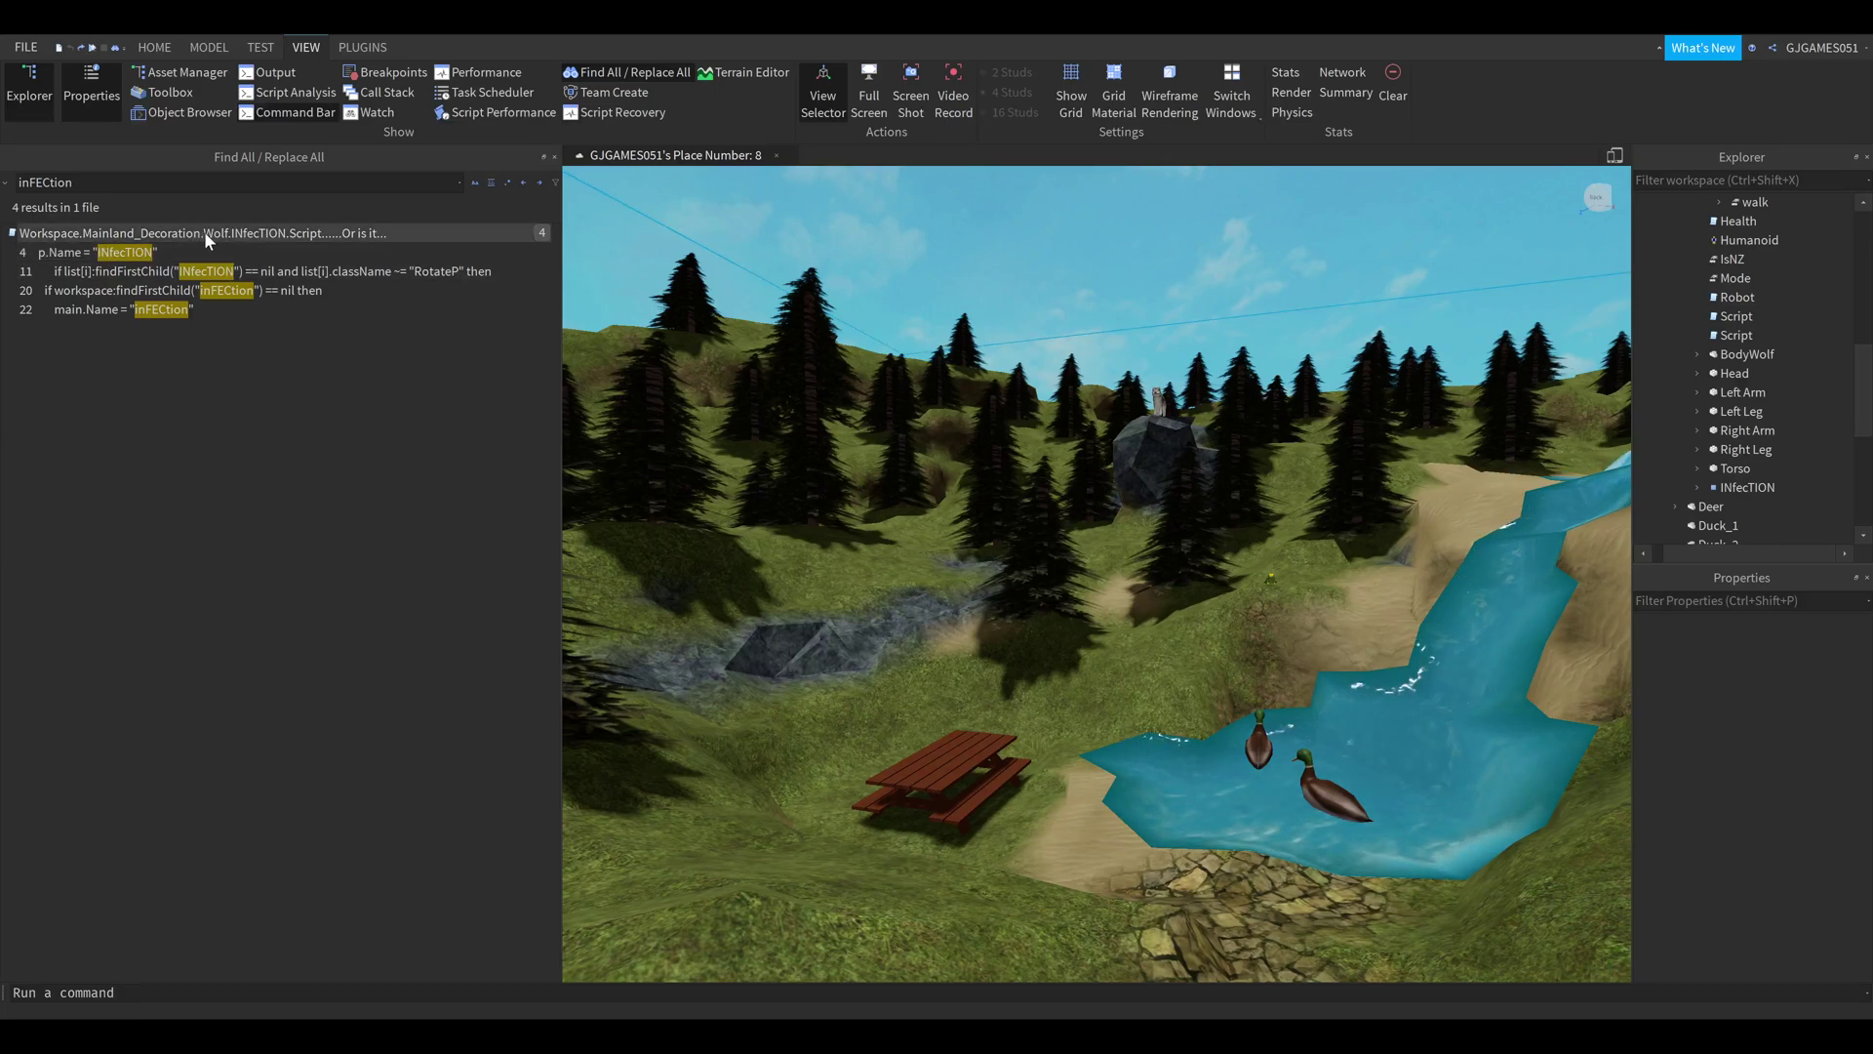
pyautogui.scroll(8, 1795, 469)
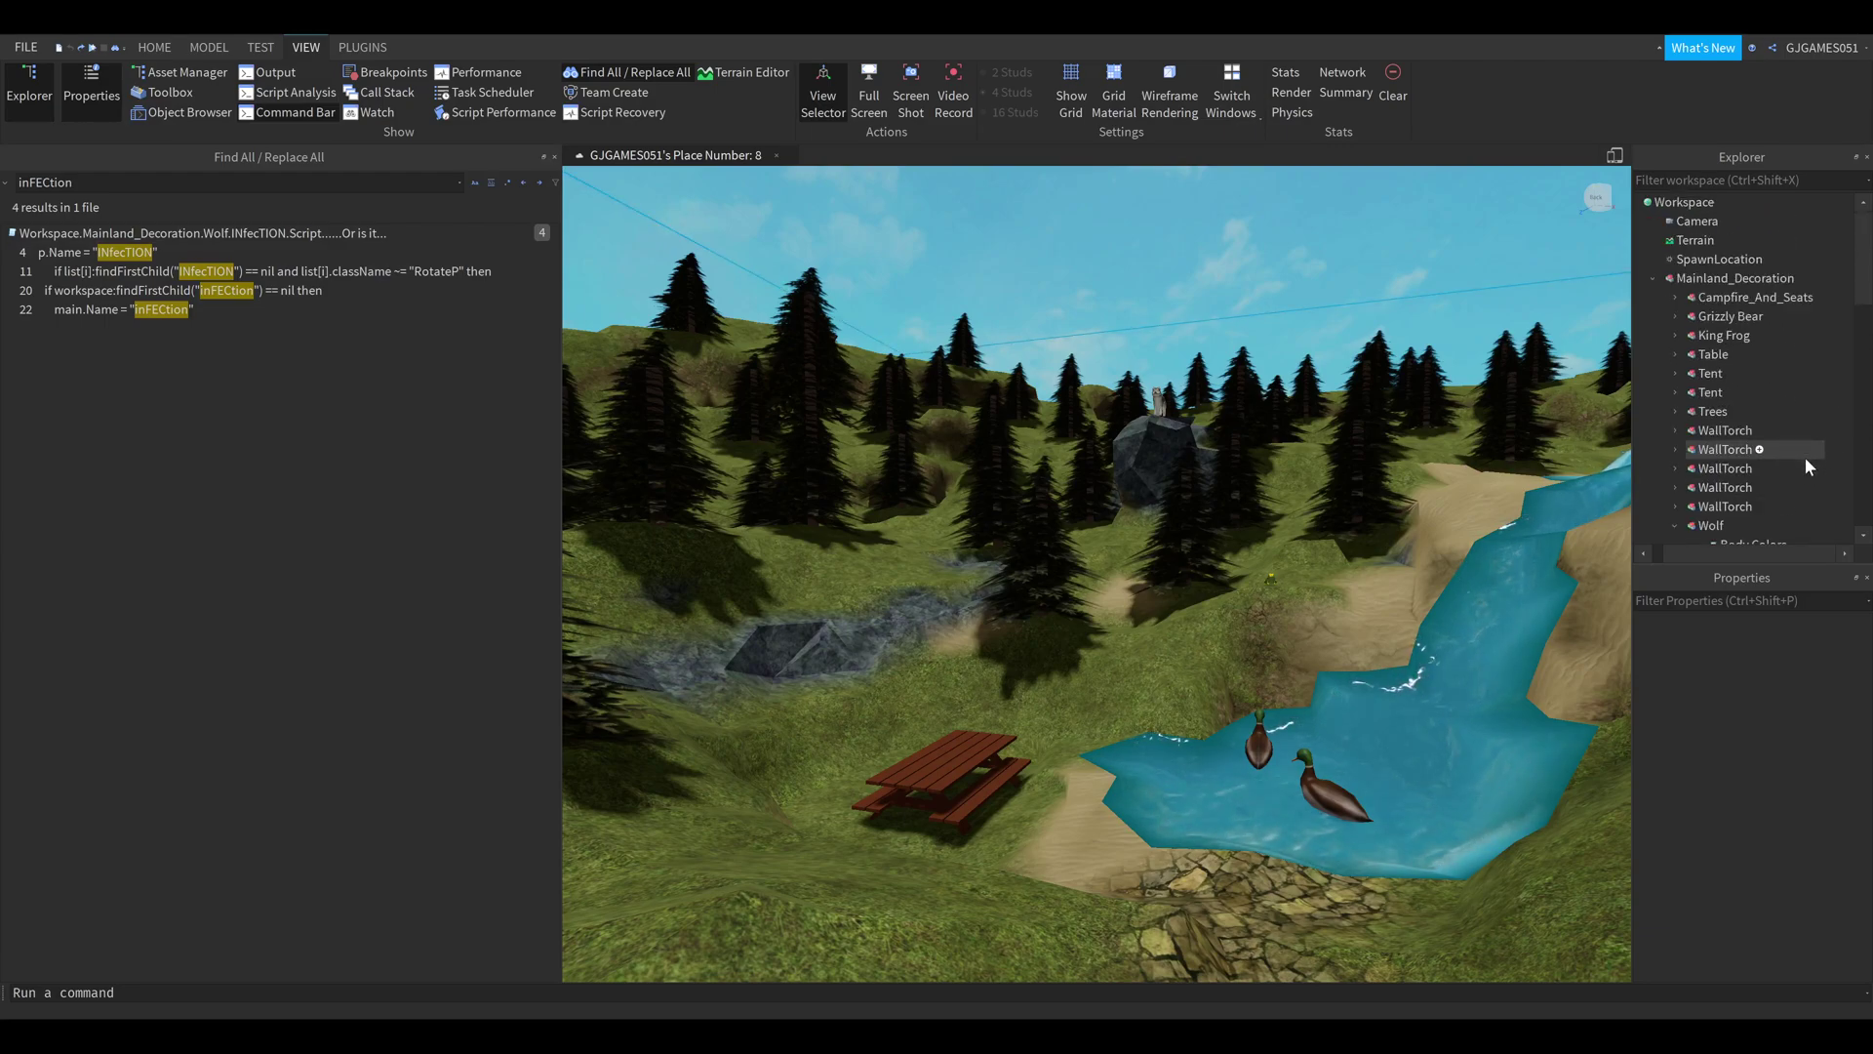
pyautogui.scroll(-8, 1717, 274)
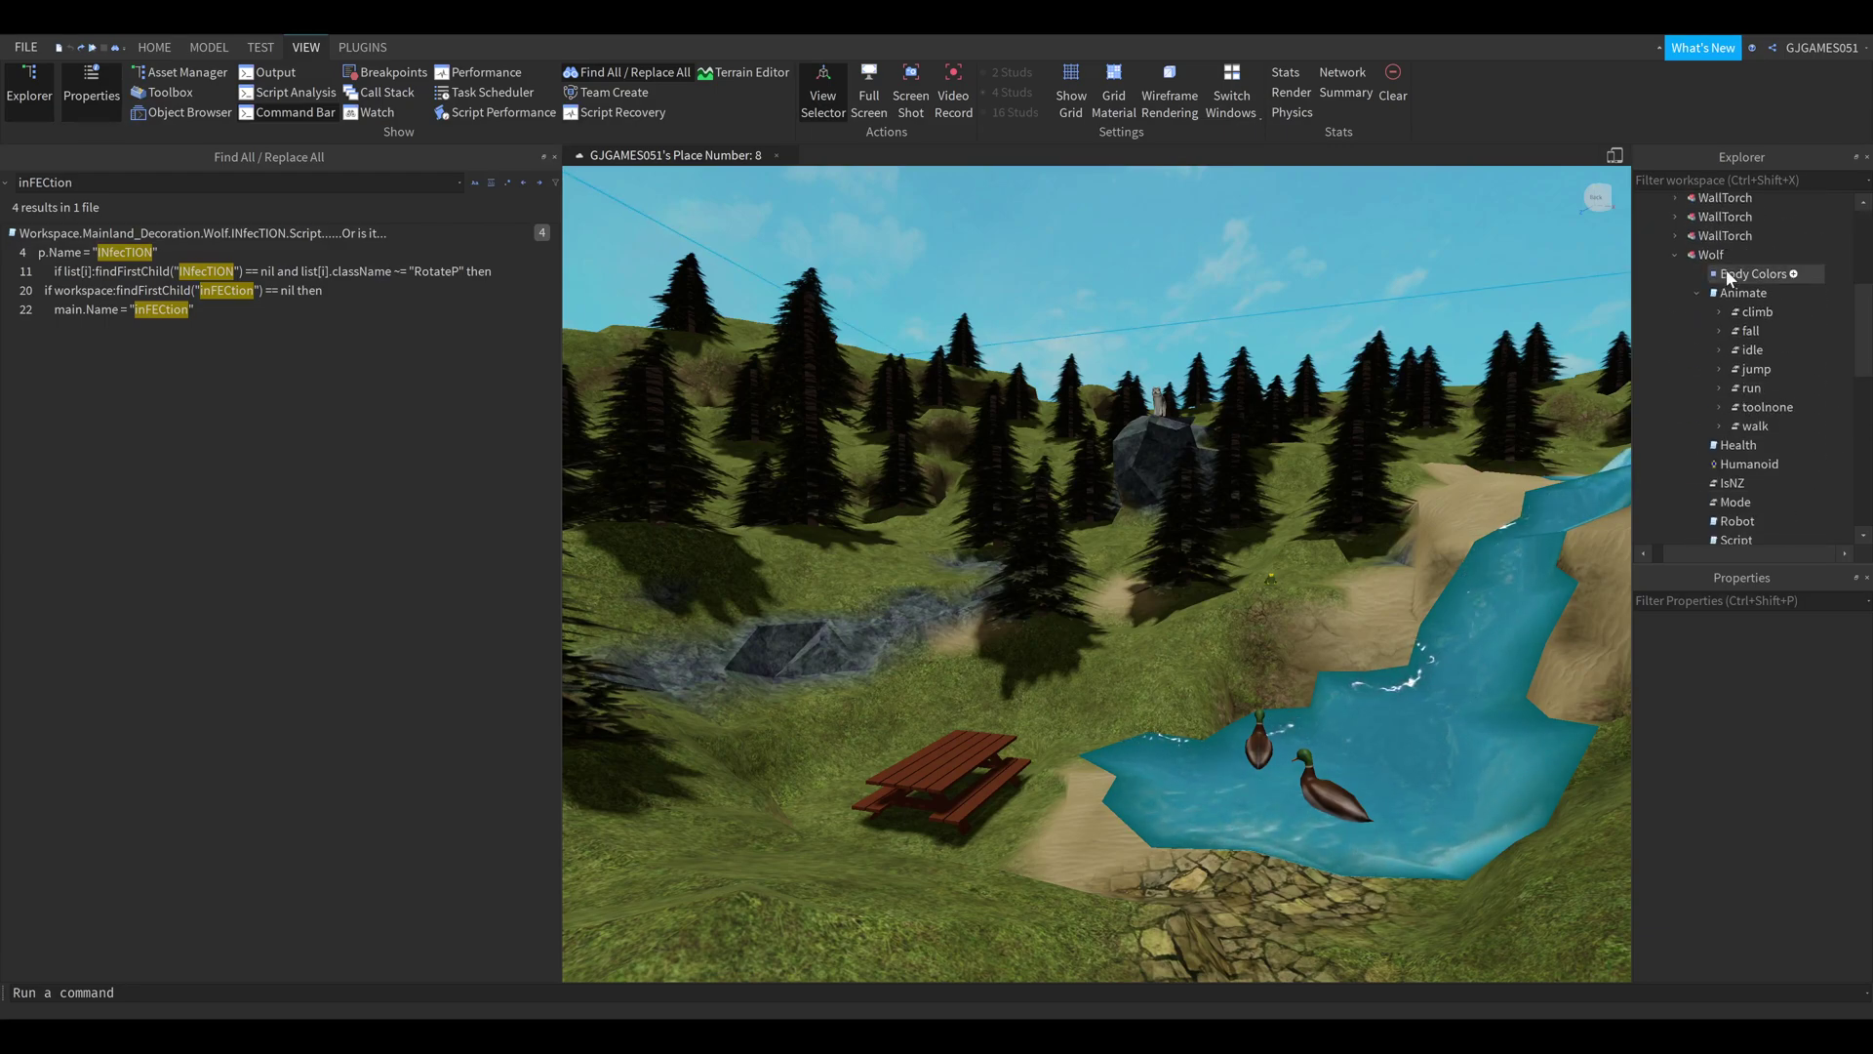
pyautogui.scroll(-3, 1725, 270)
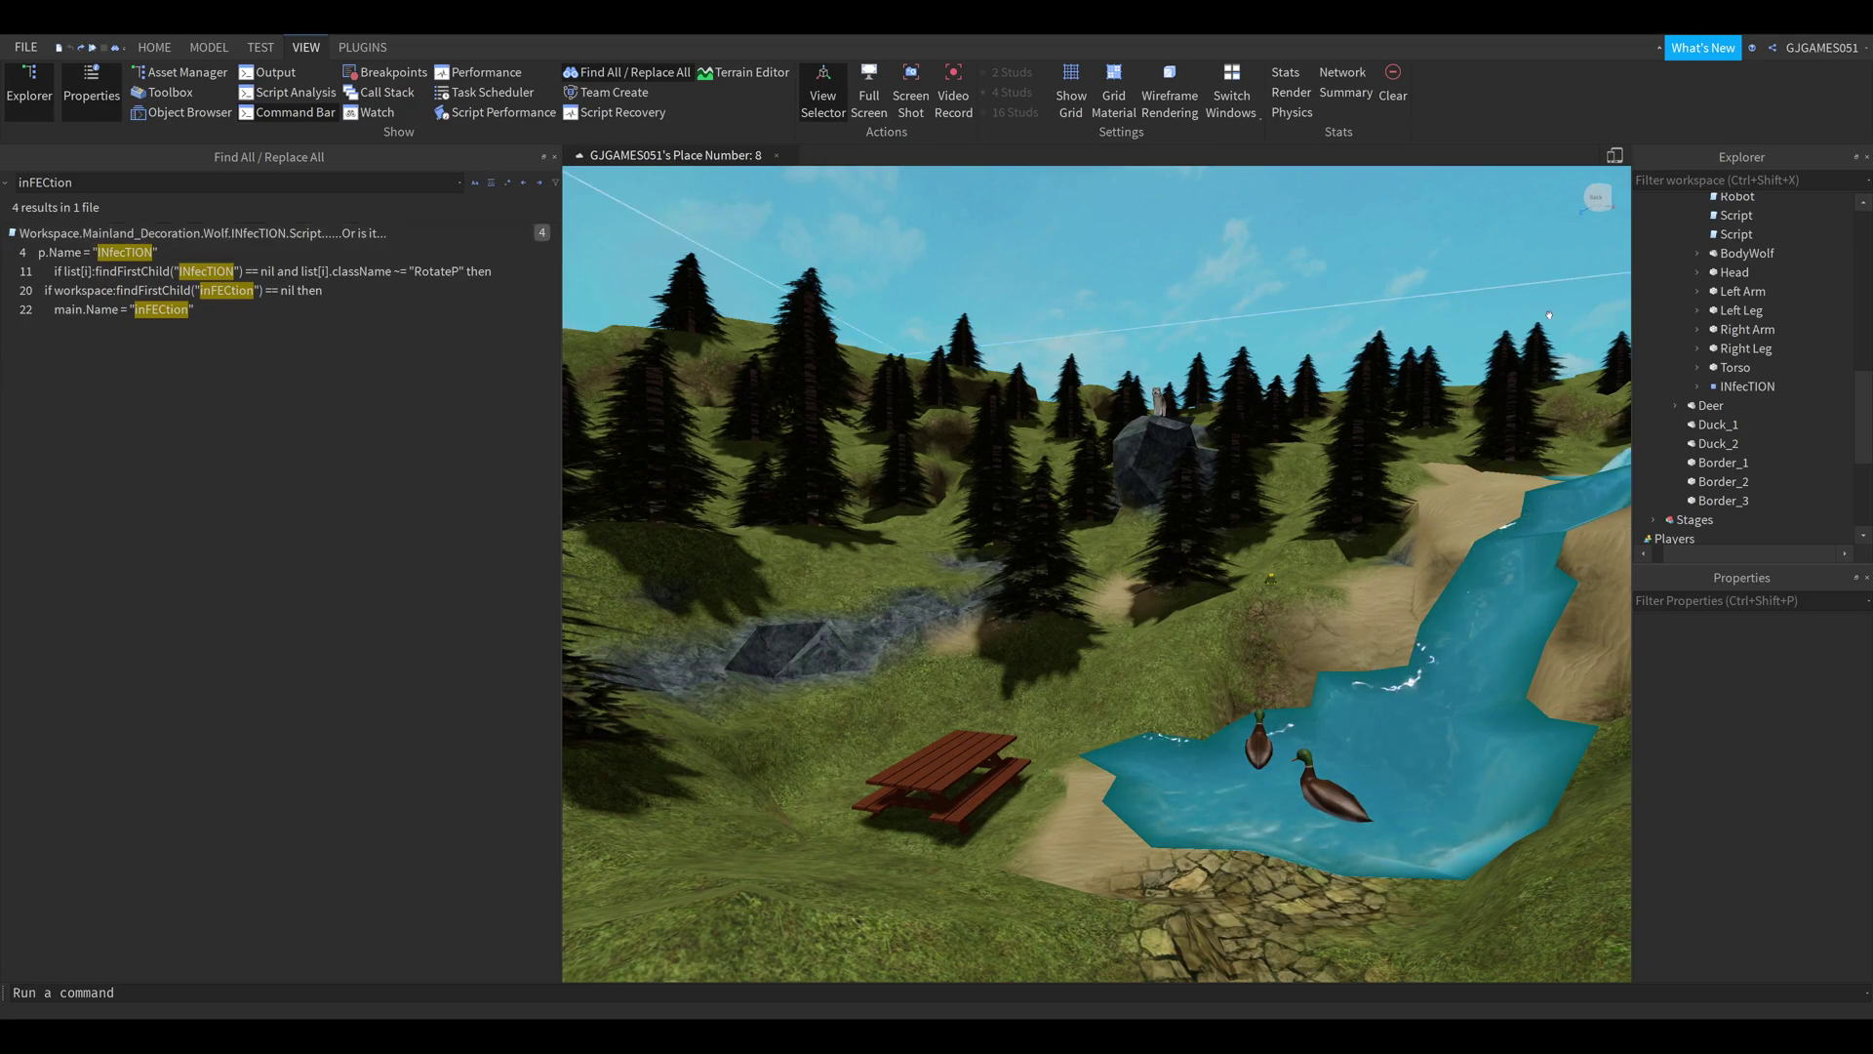
# Delete the Wolf's INfecTION object, then start a test run and expand Workspace to verify
pyautogui.click(1745, 388)
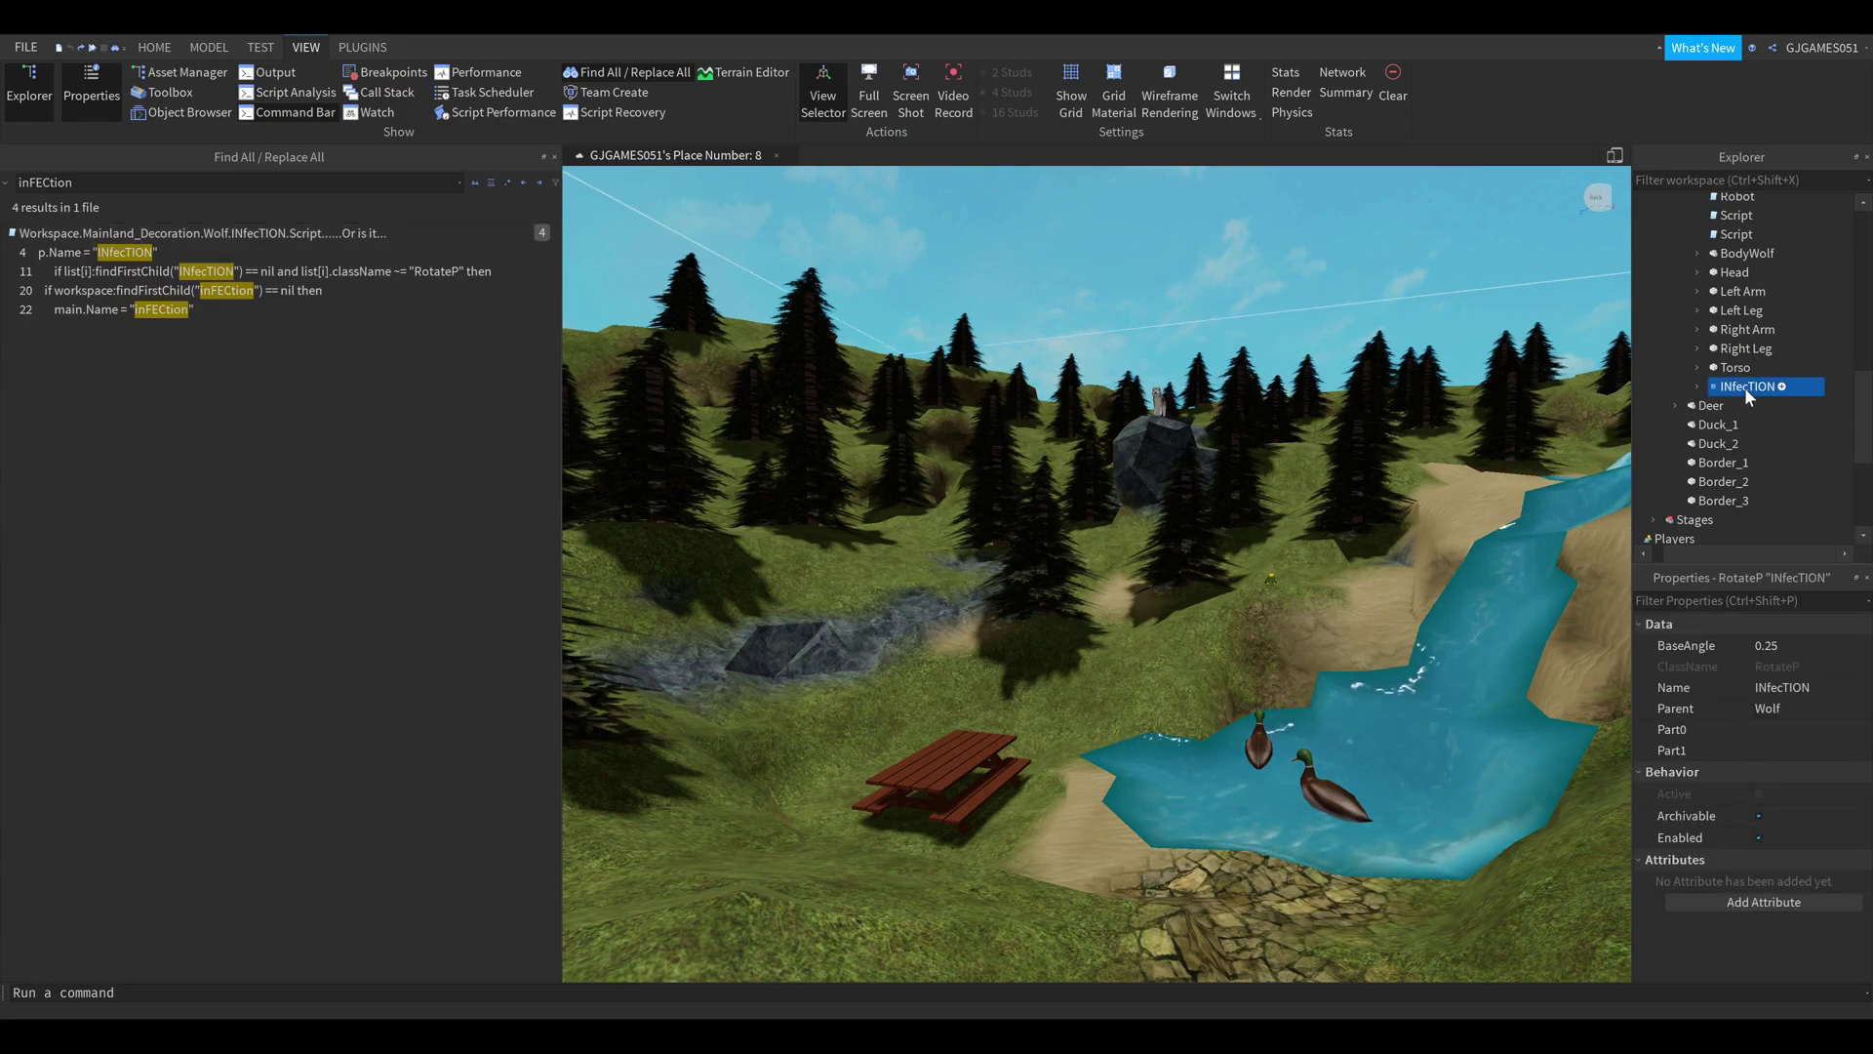
pyautogui.press('Delete')
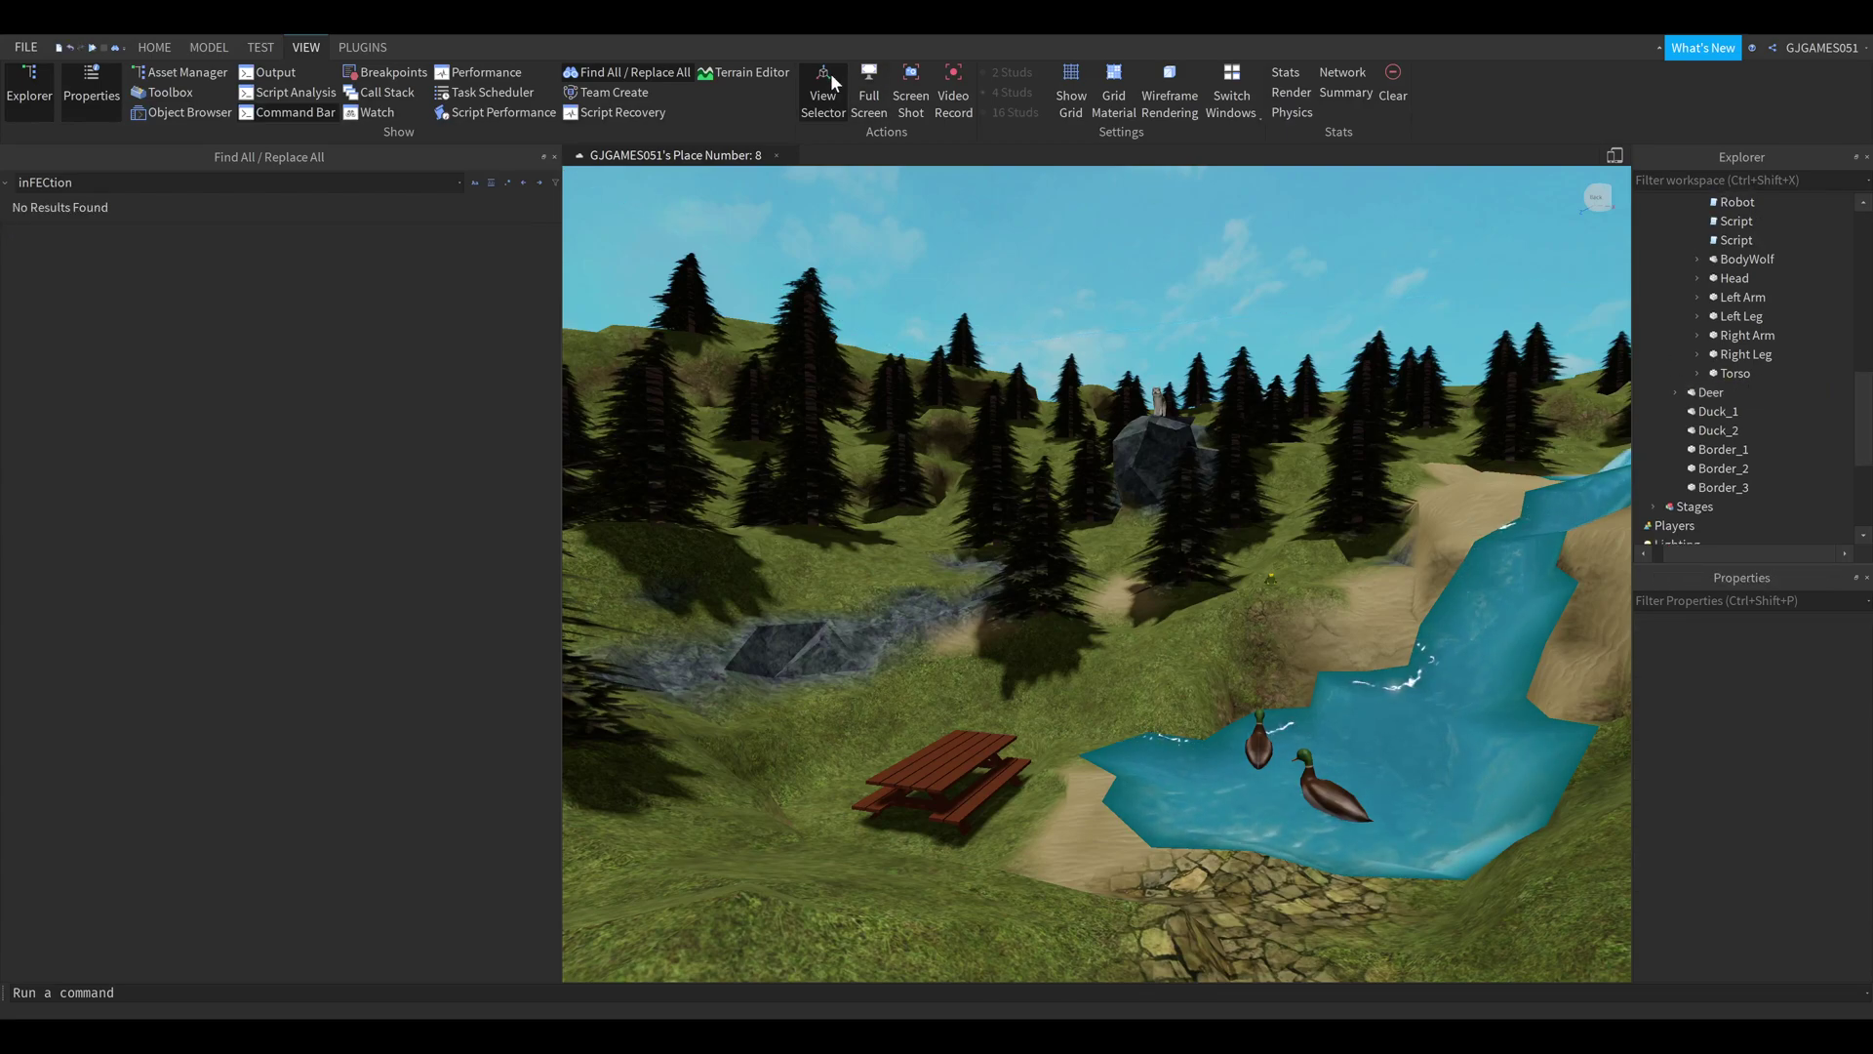
pyautogui.press('F5')
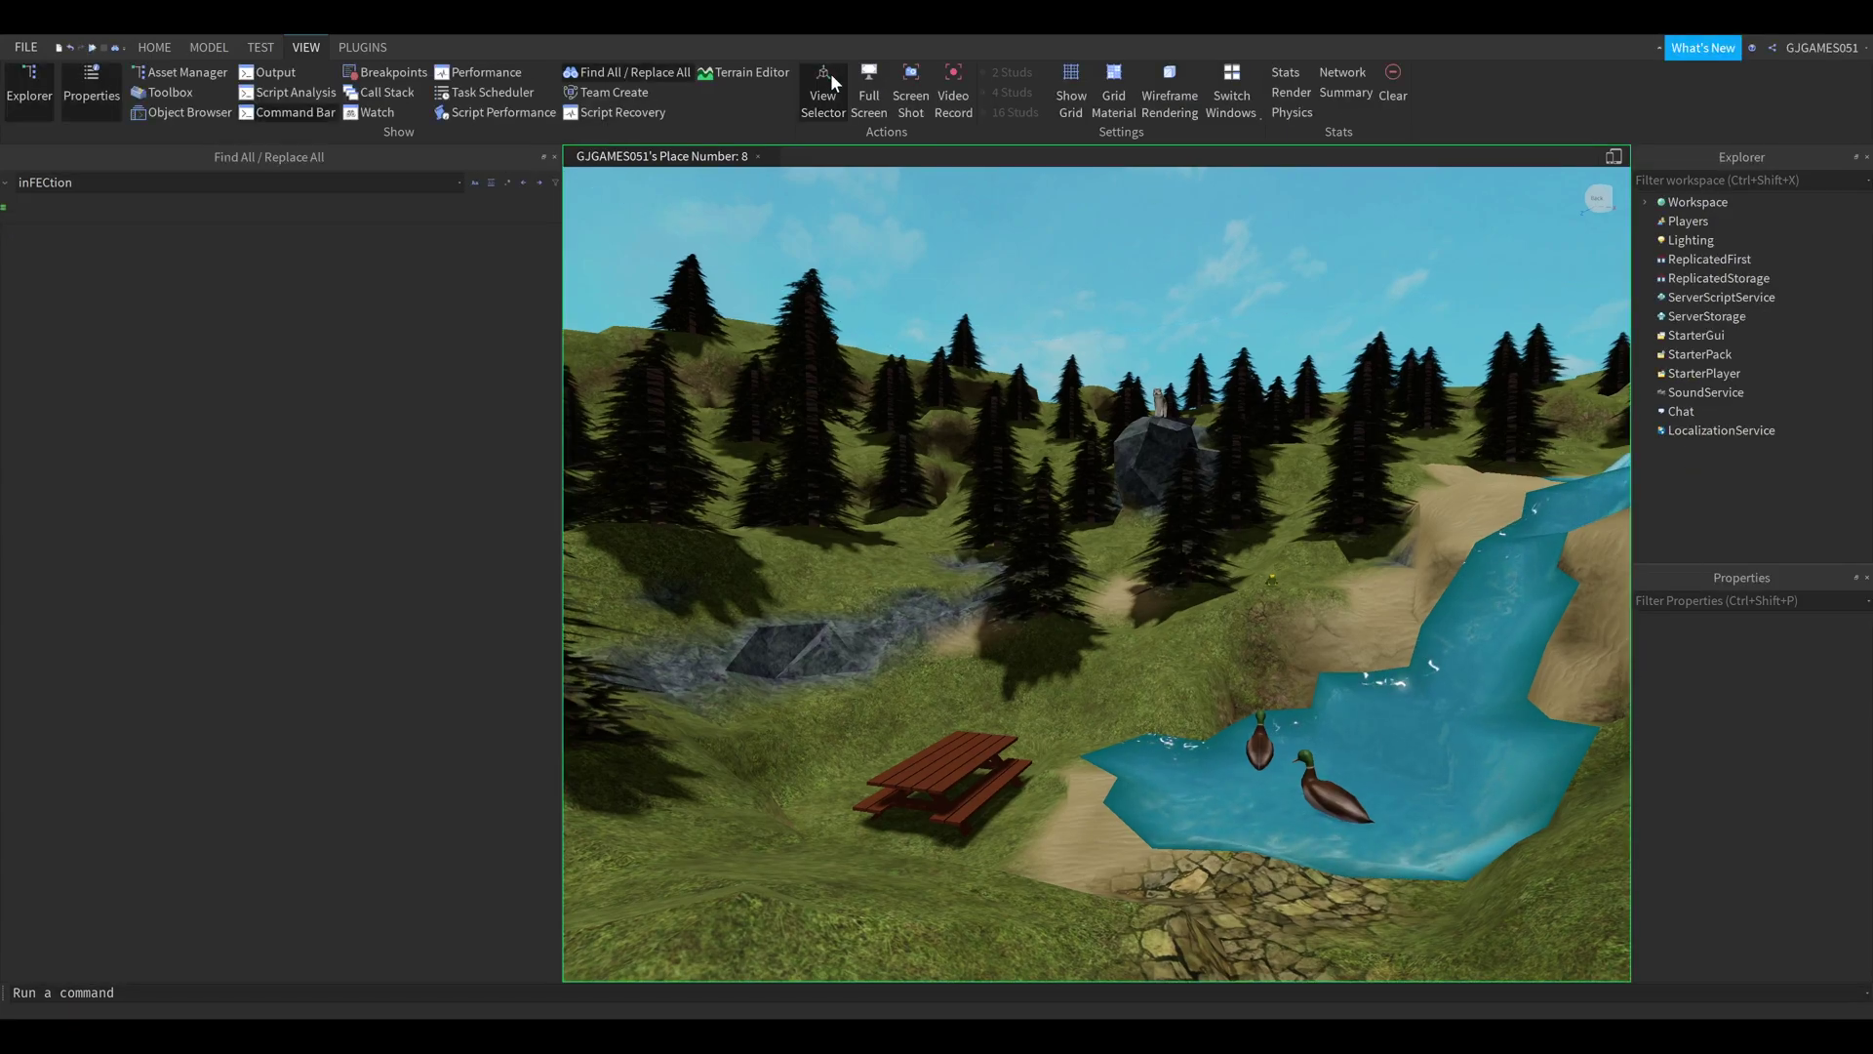
pyautogui.click(1647, 203)
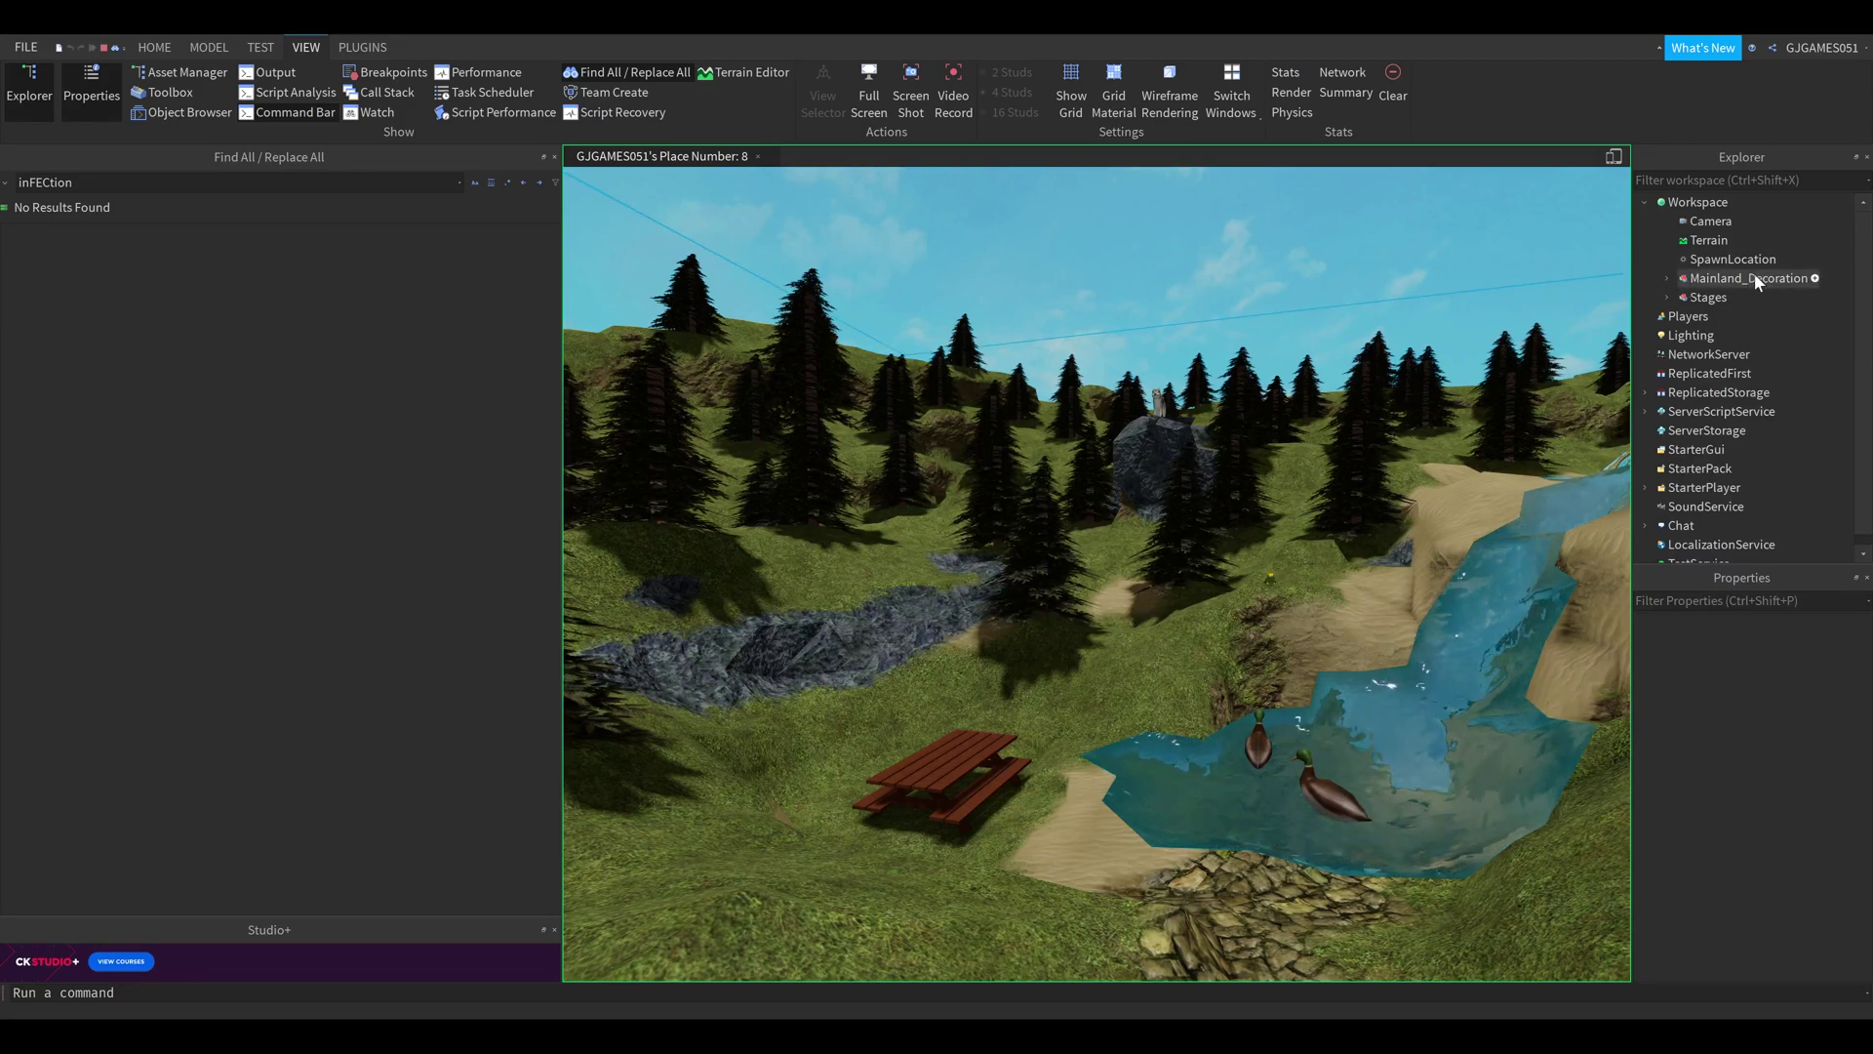
# Stop the test run and show the PLUGINS ribbon tools
pyautogui.click(104, 47)
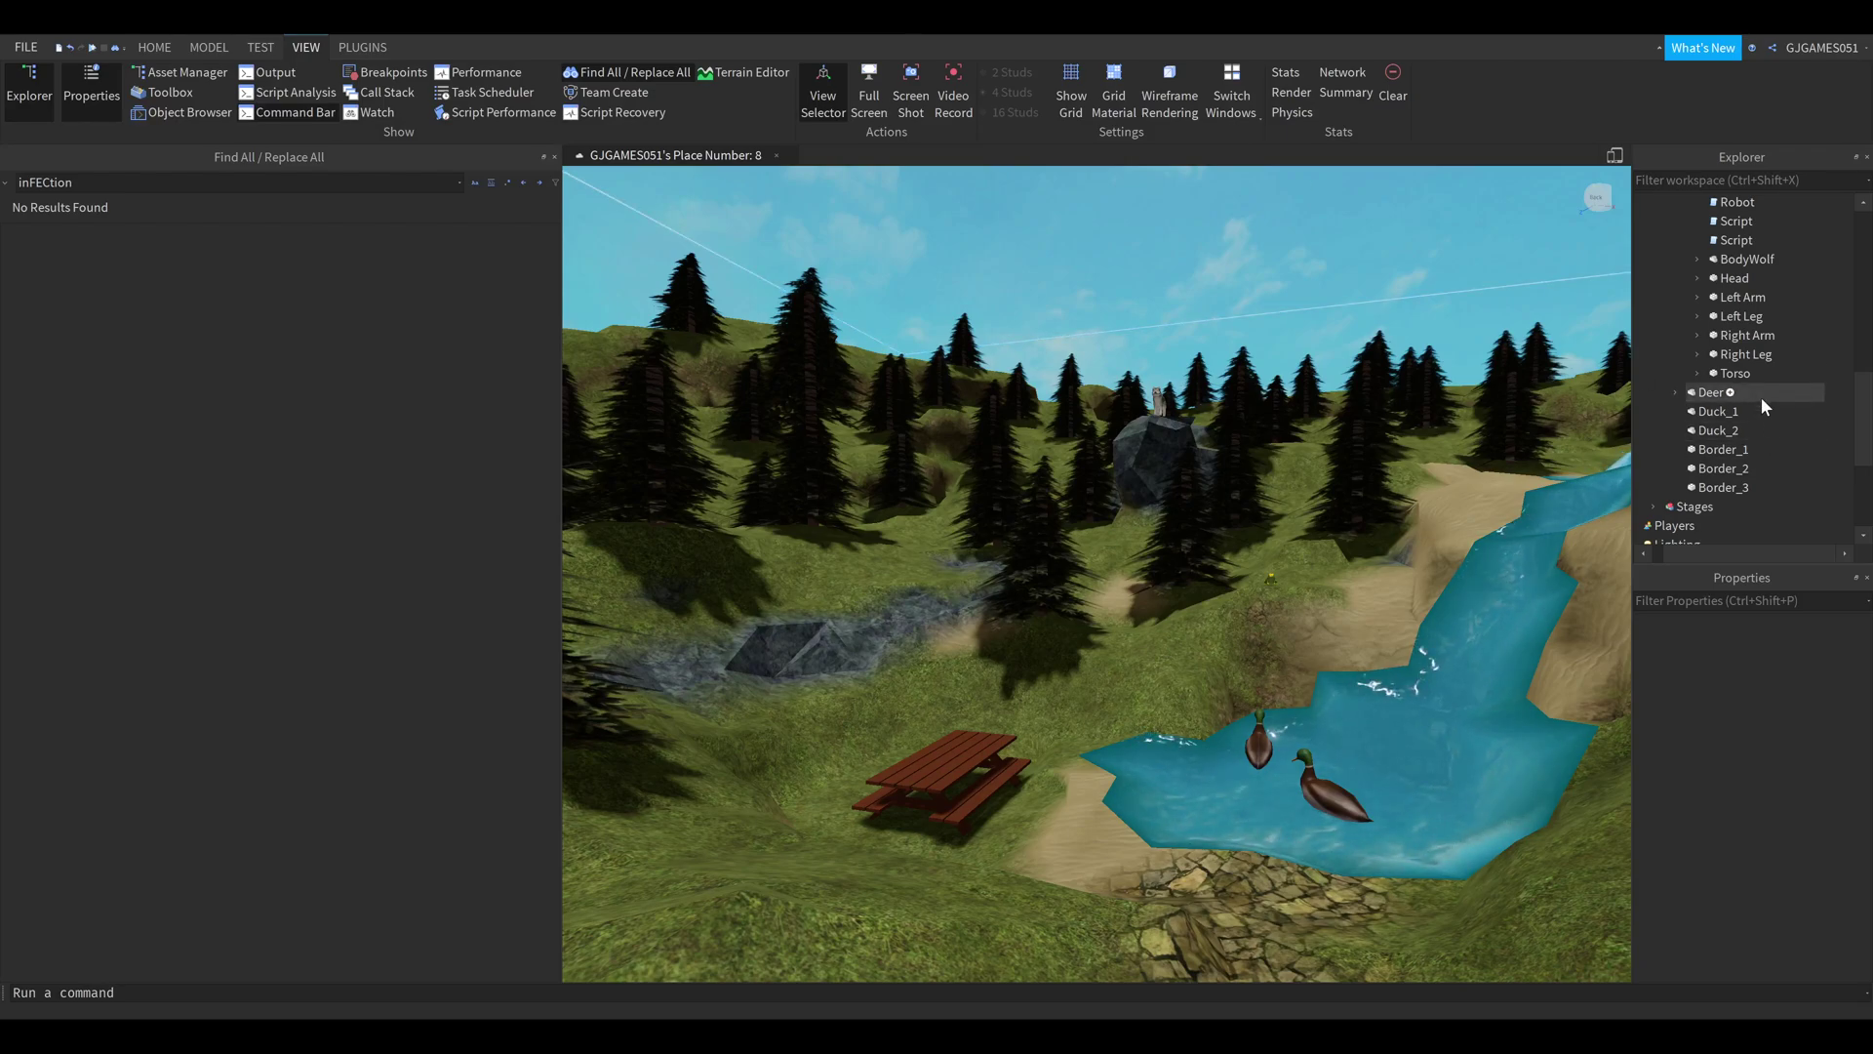
pyautogui.scroll(10, 1760, 397)
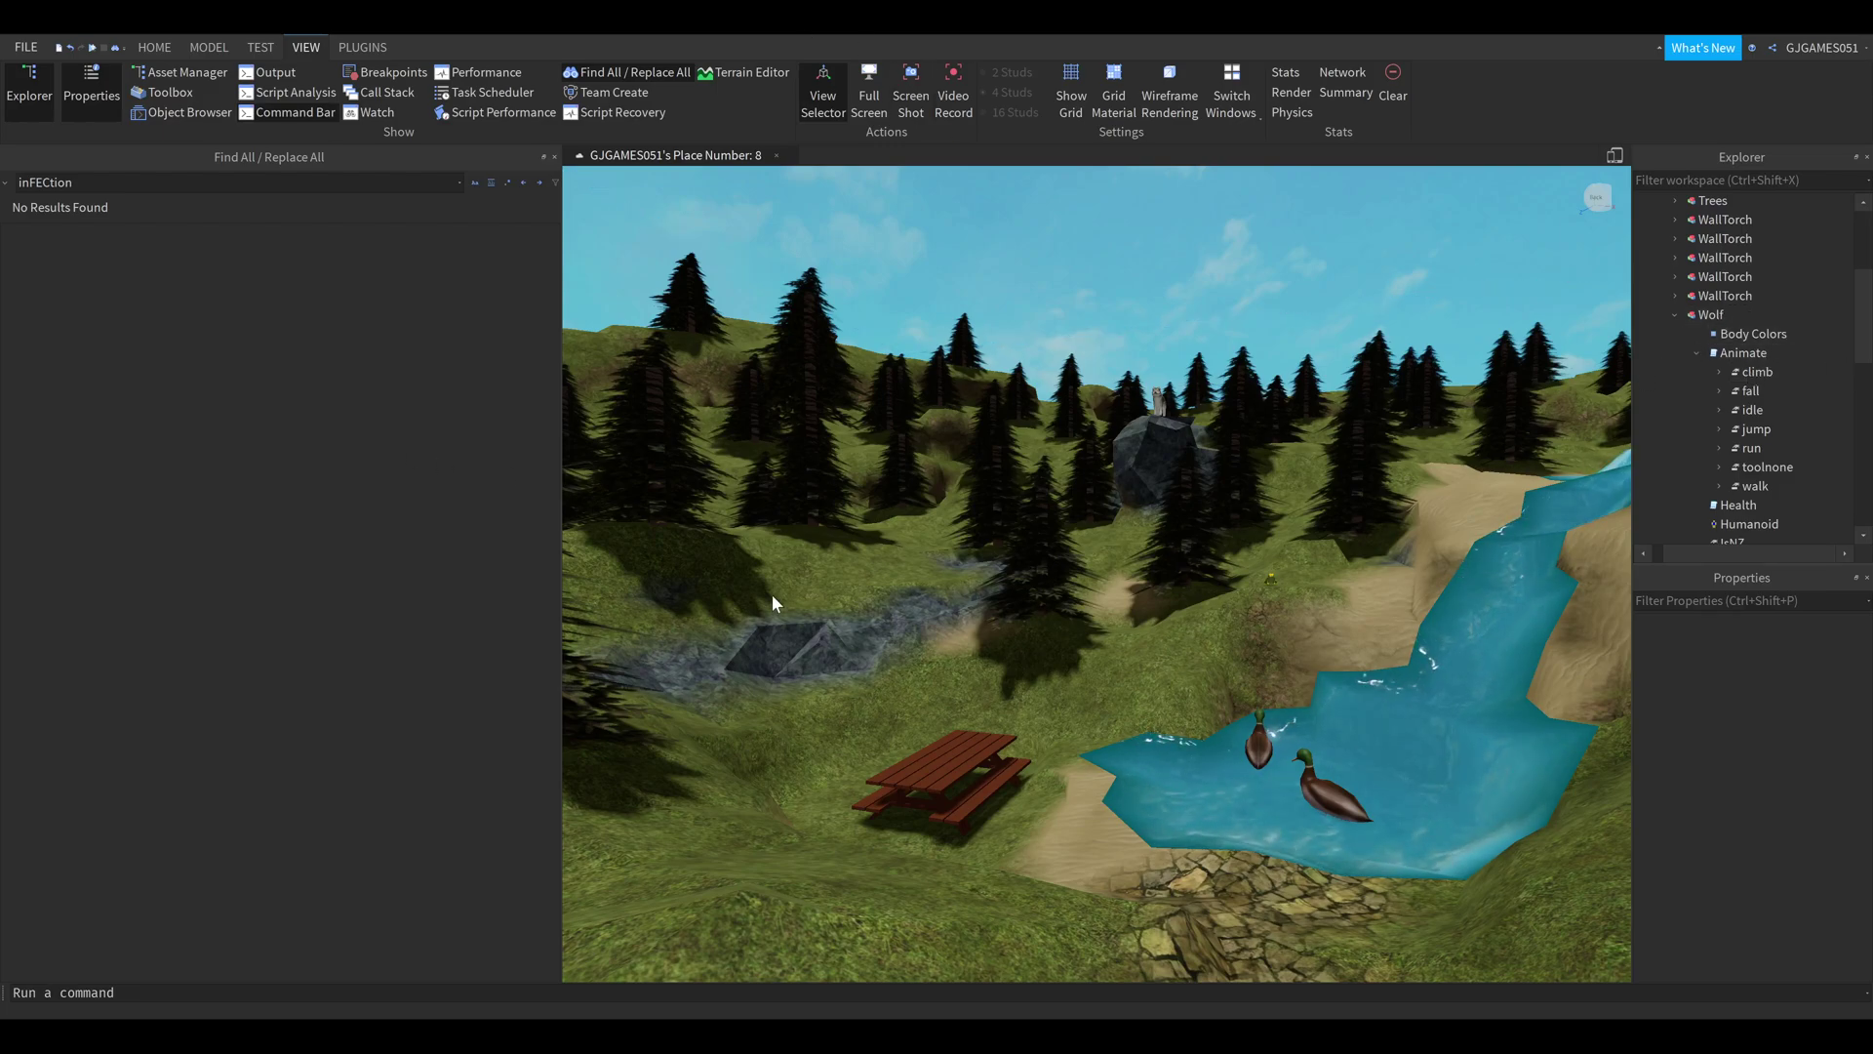
pyautogui.click(375, 50)
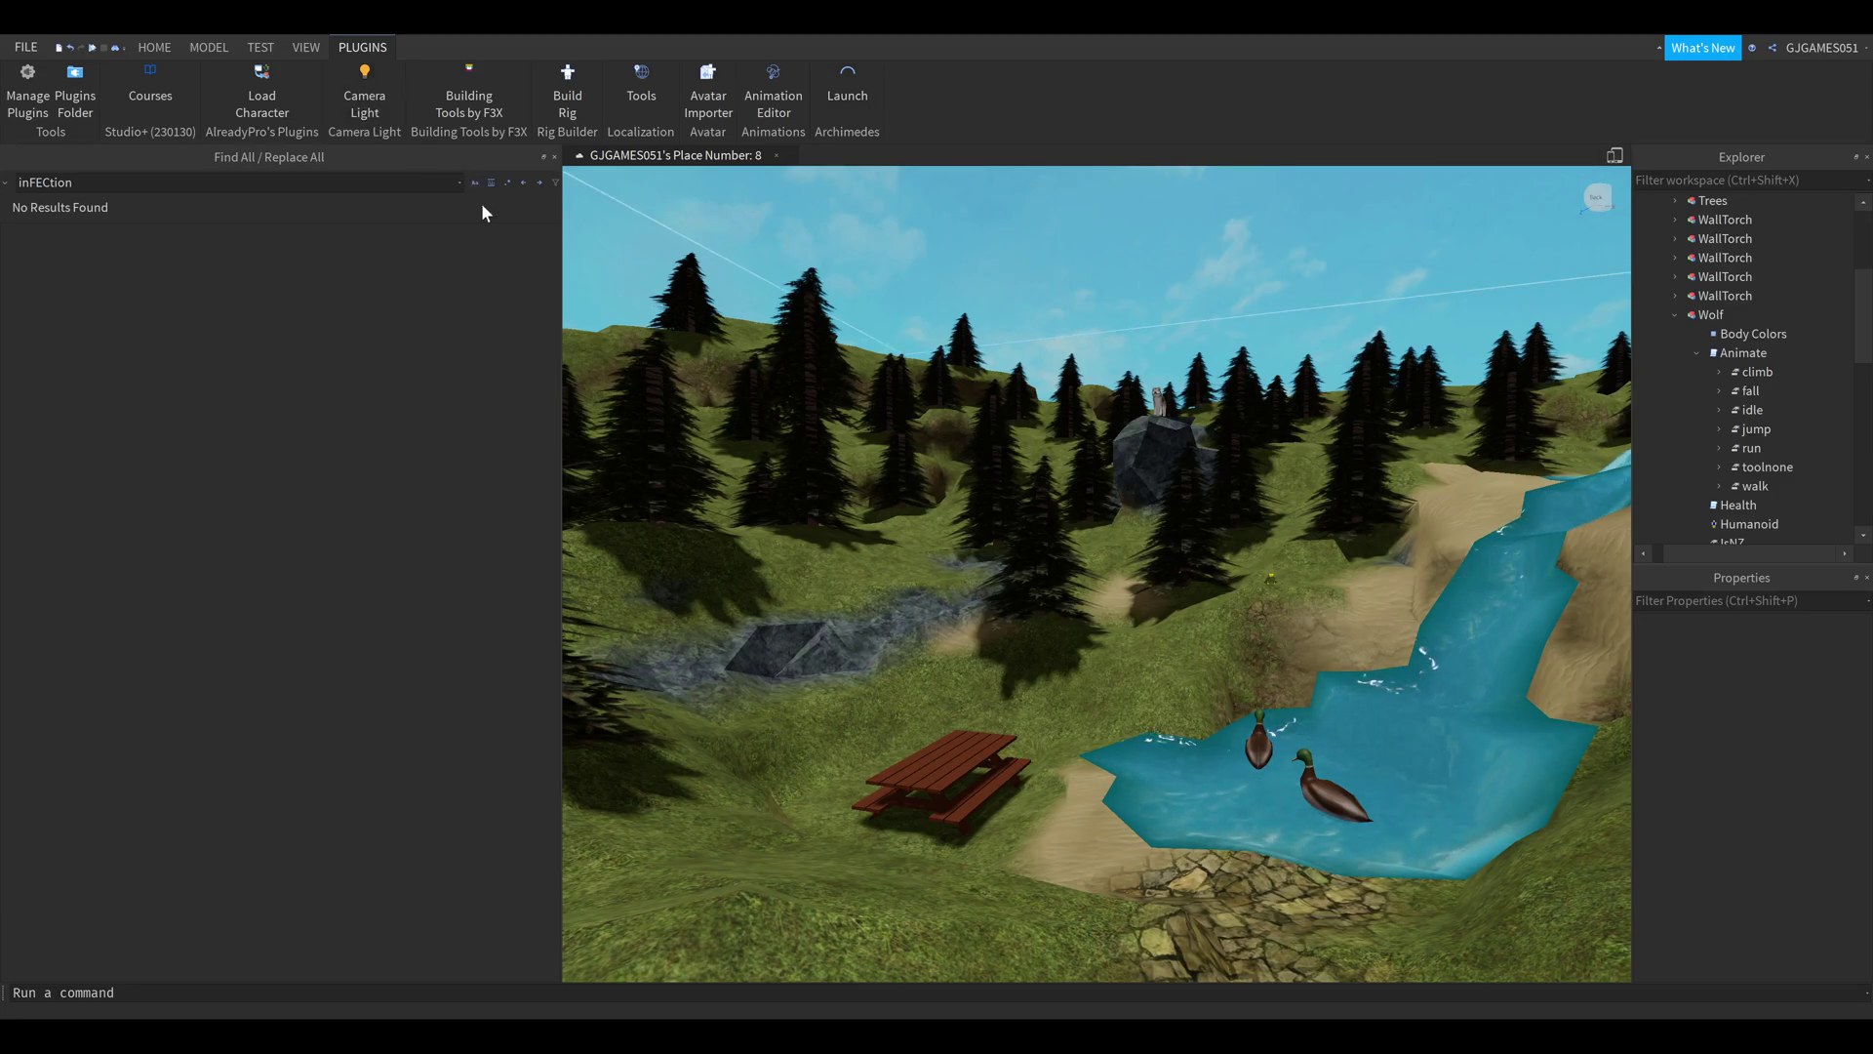
# Turn on the Camera Light plugin and fly the view over the hillside tents
pyautogui.moveTo(921, 257); pyautogui.dragTo(920, 255, button='right')
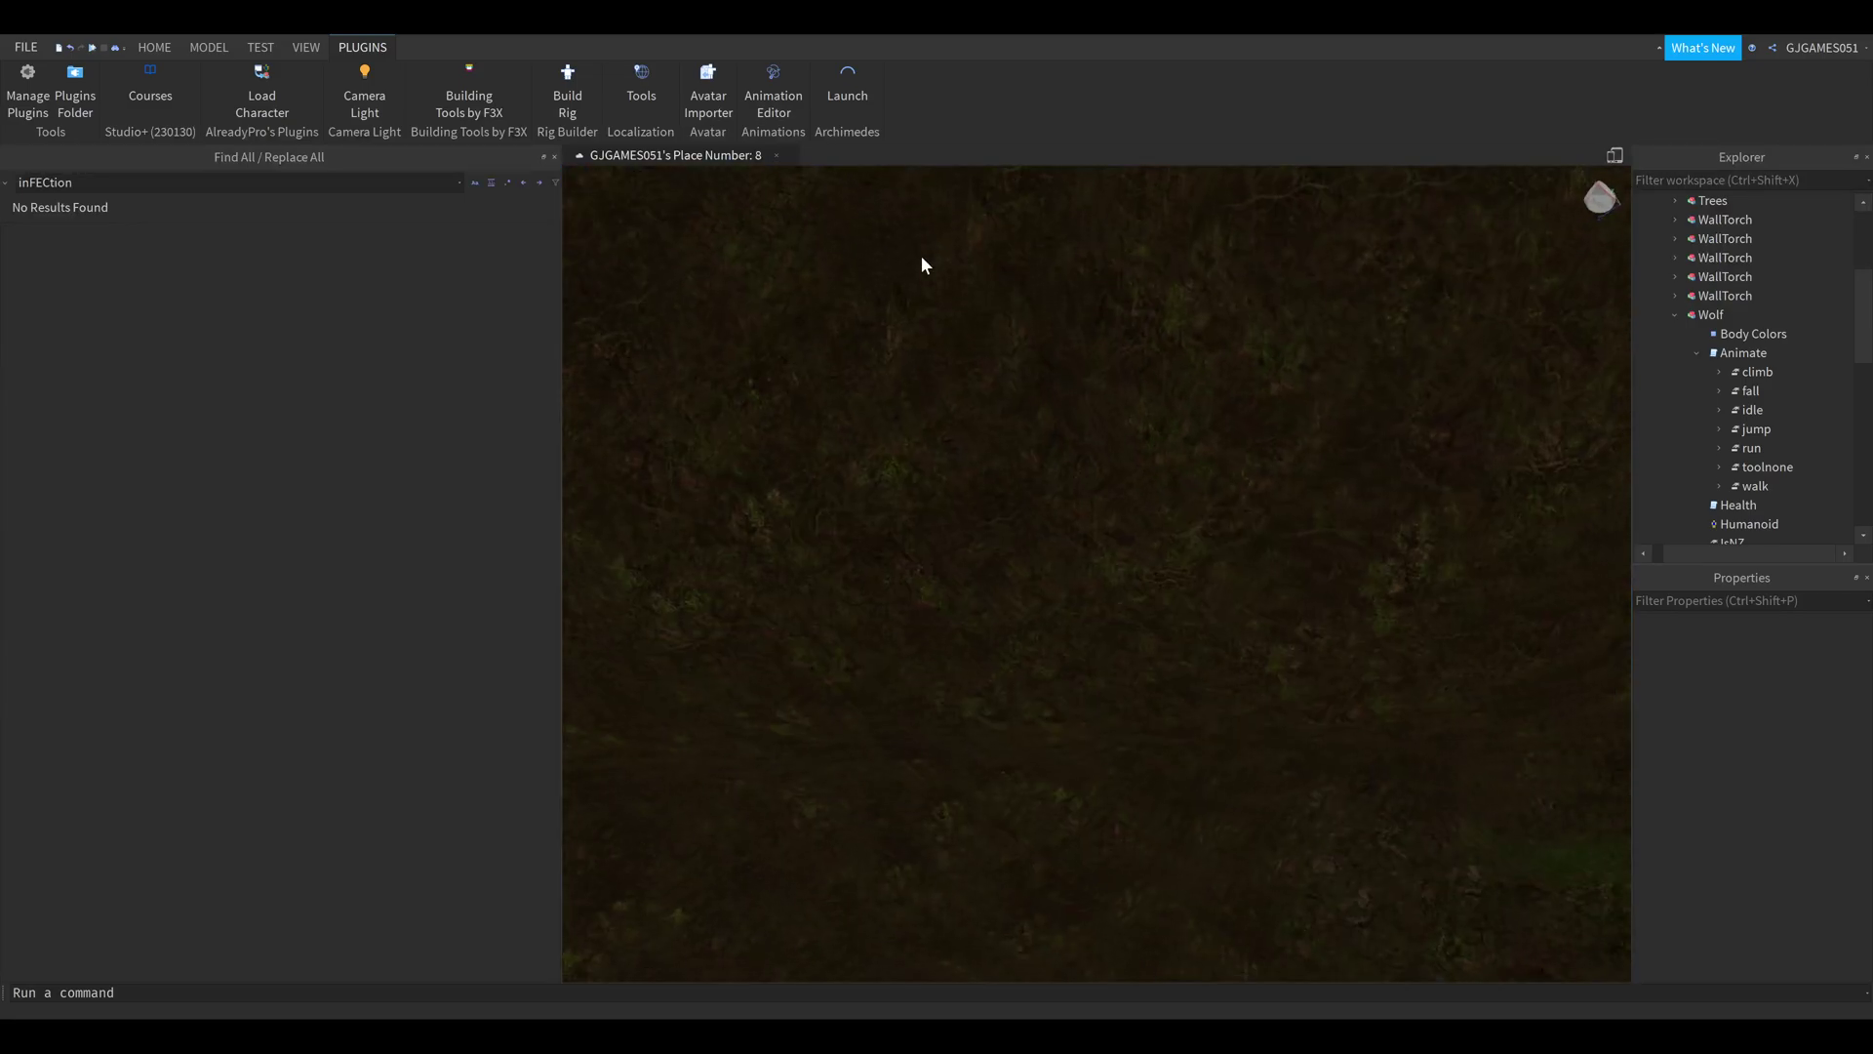
pyautogui.click(359, 83)
pyautogui.moveTo(1096, 531); pyautogui.dragTo(1084, 553, button='right')
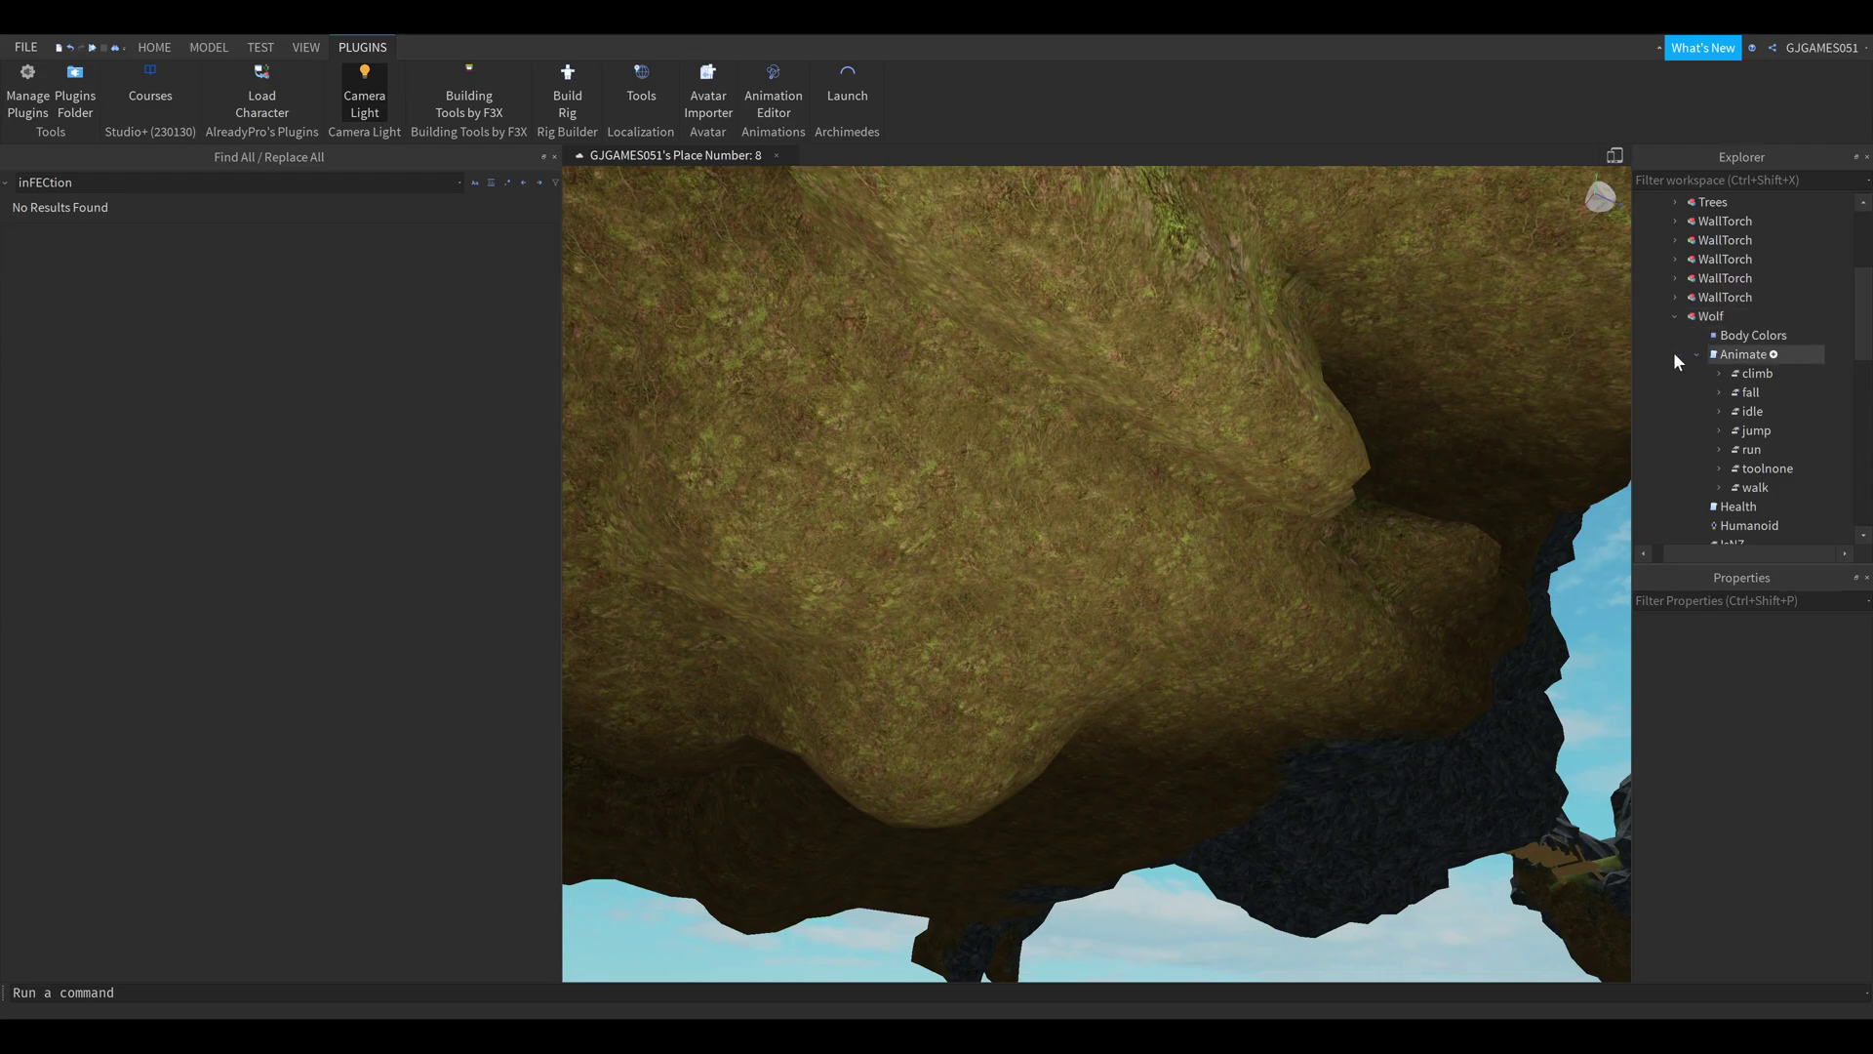
pyautogui.scroll(10, 1071, 434)
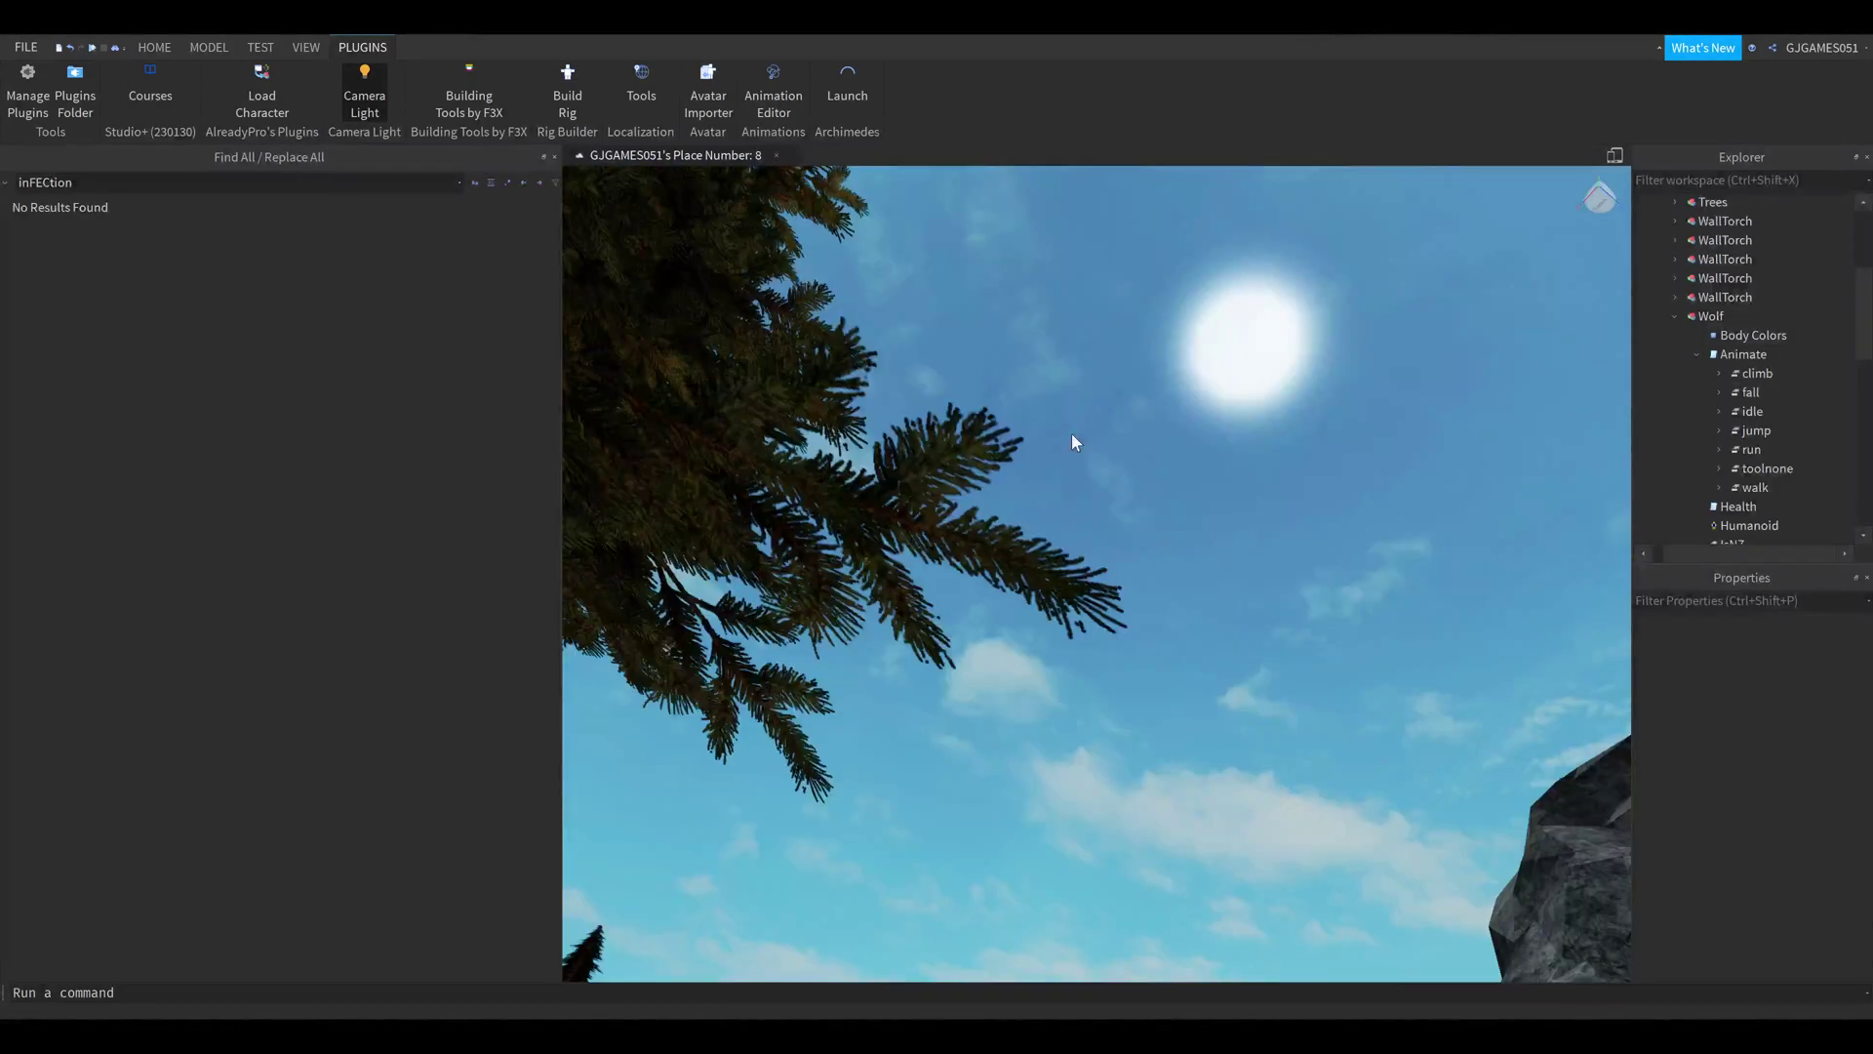
# Collapse the Wolf's Animate folder and view the whole river valley from above
pyautogui.moveTo(1071, 434); pyautogui.dragTo(1072, 419, button='right')
pyautogui.scroll(-8, 1072, 419)
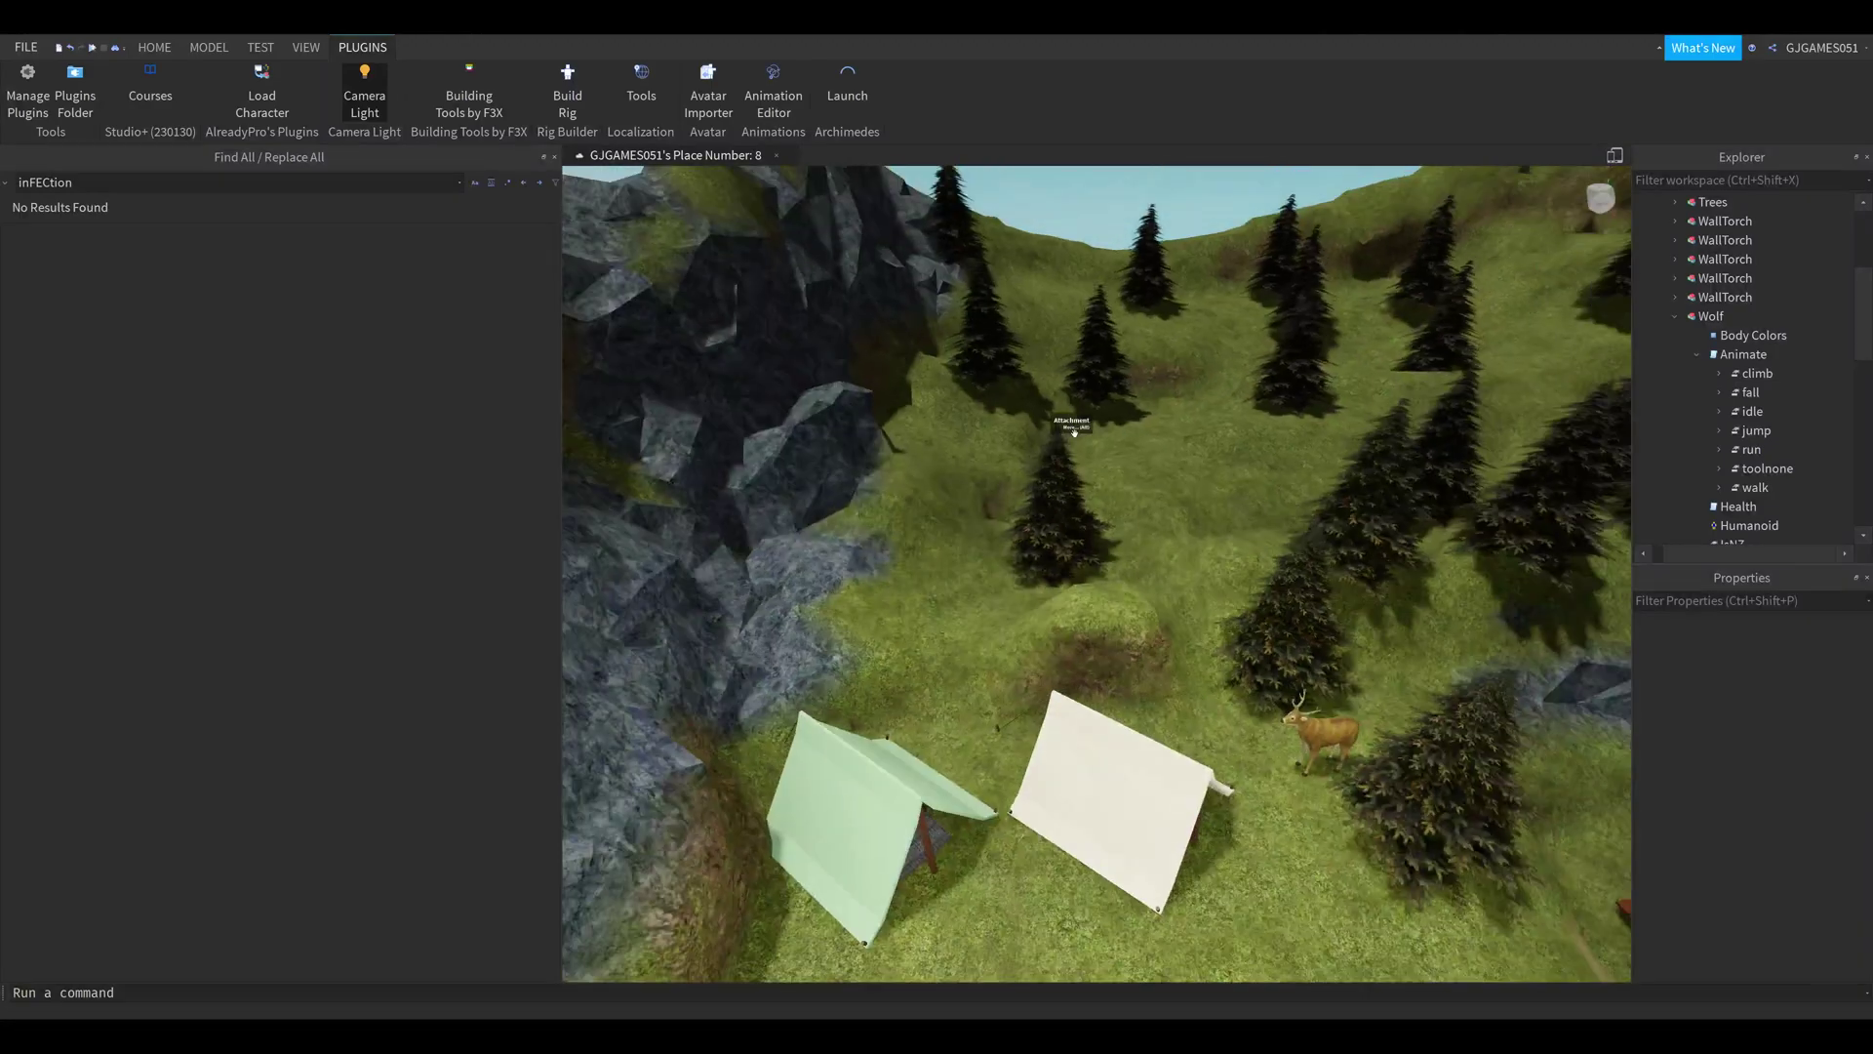
pyautogui.scroll(4, 1053, 661)
pyautogui.press('d')
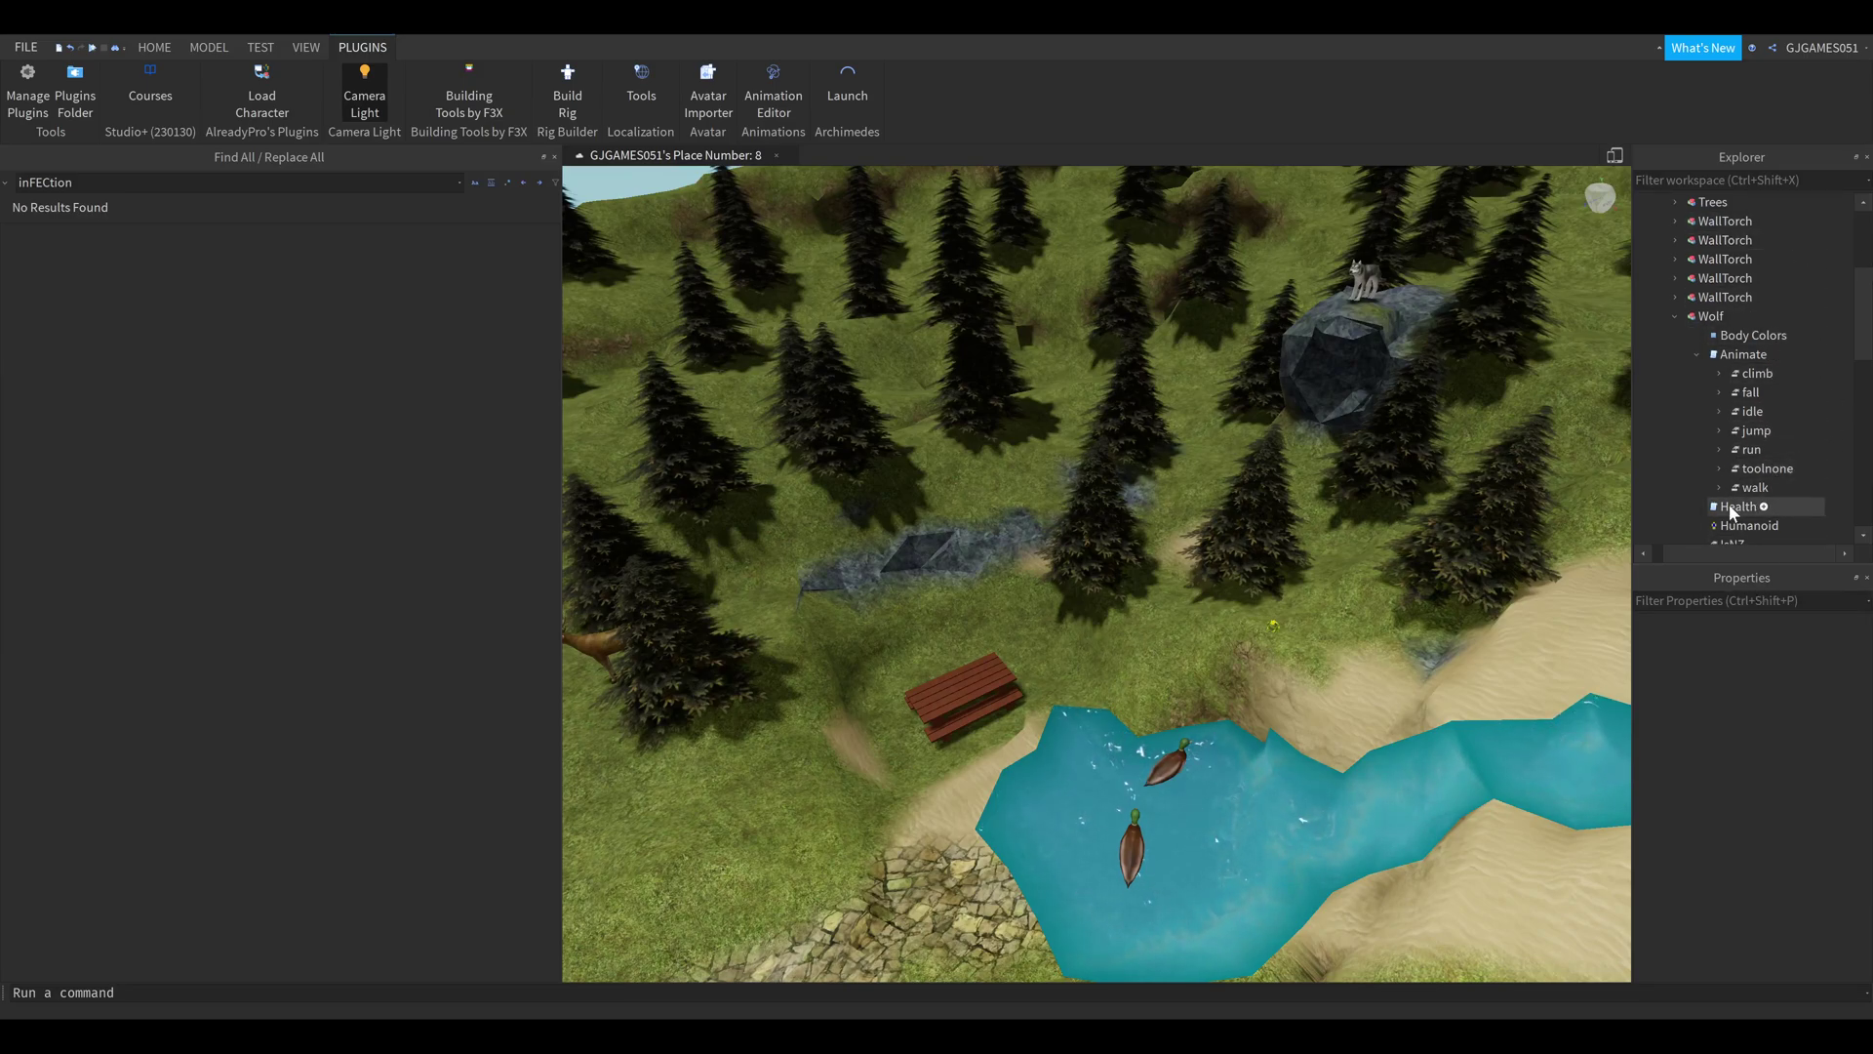
pyautogui.scroll(-2, 1725, 455)
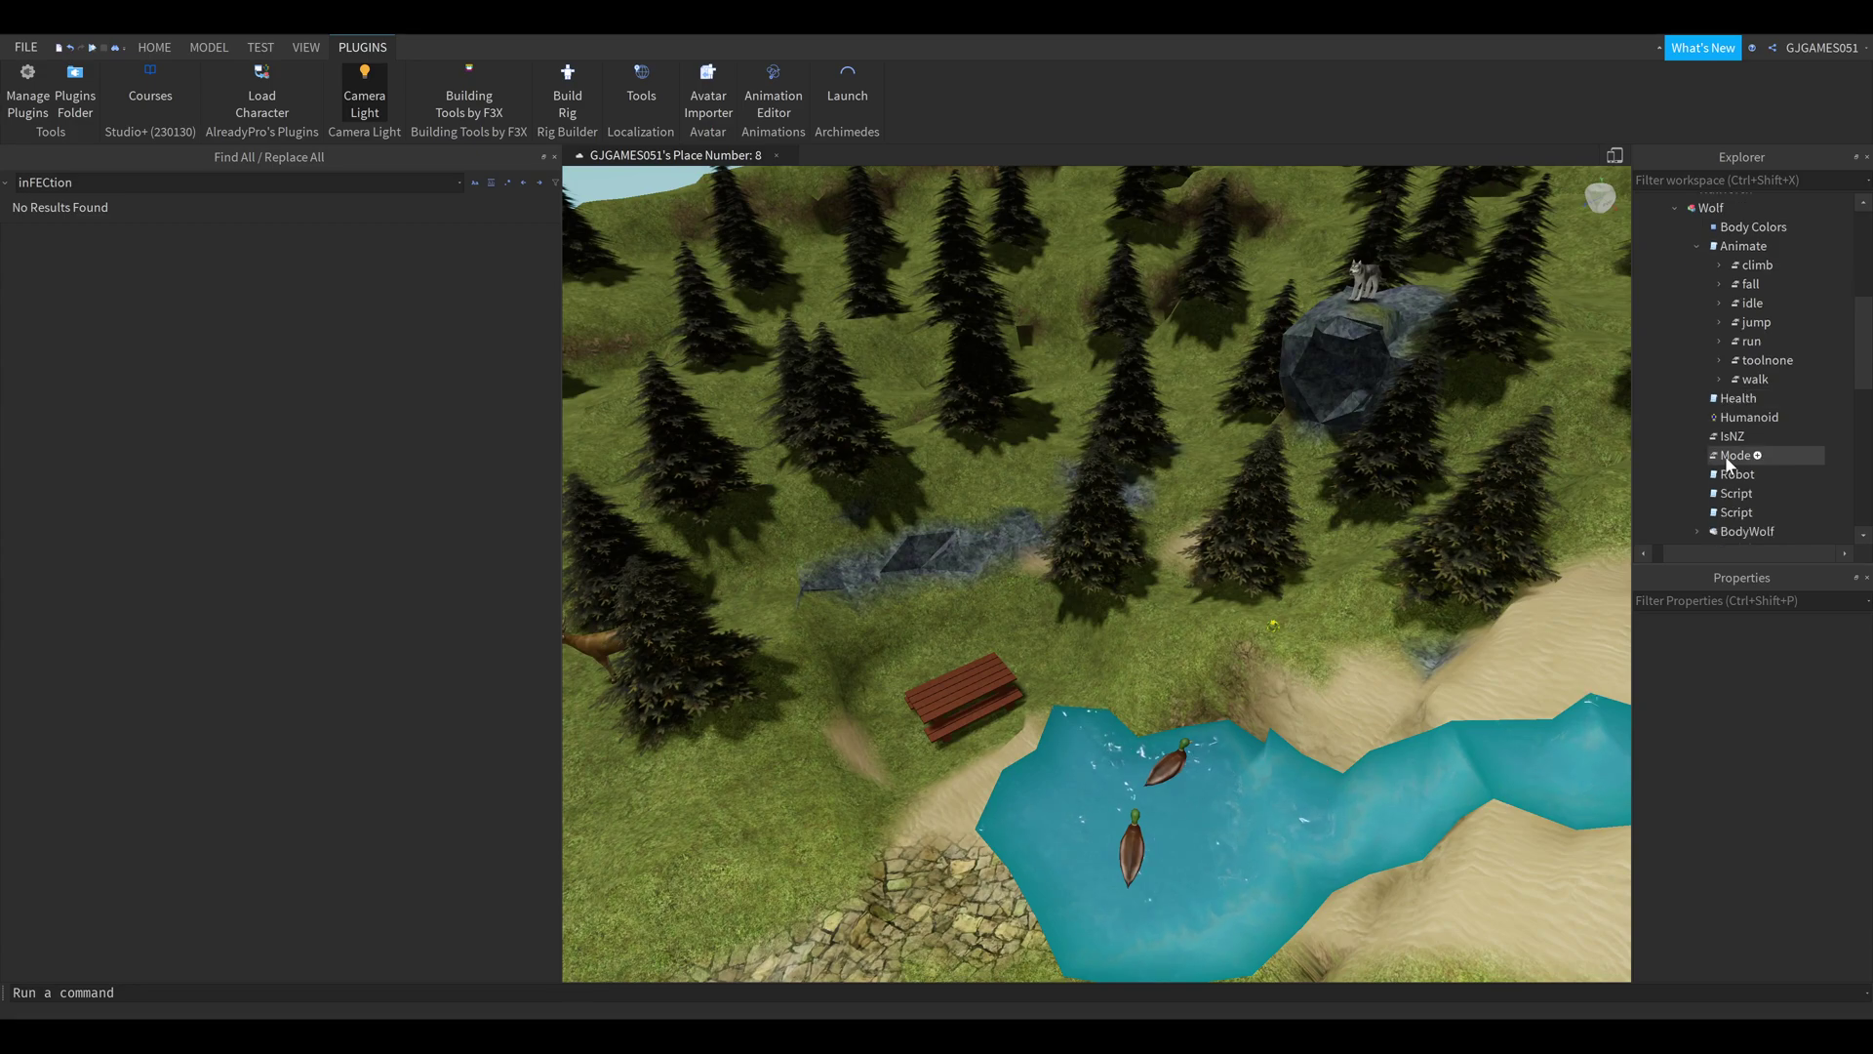
pyautogui.click(1698, 244)
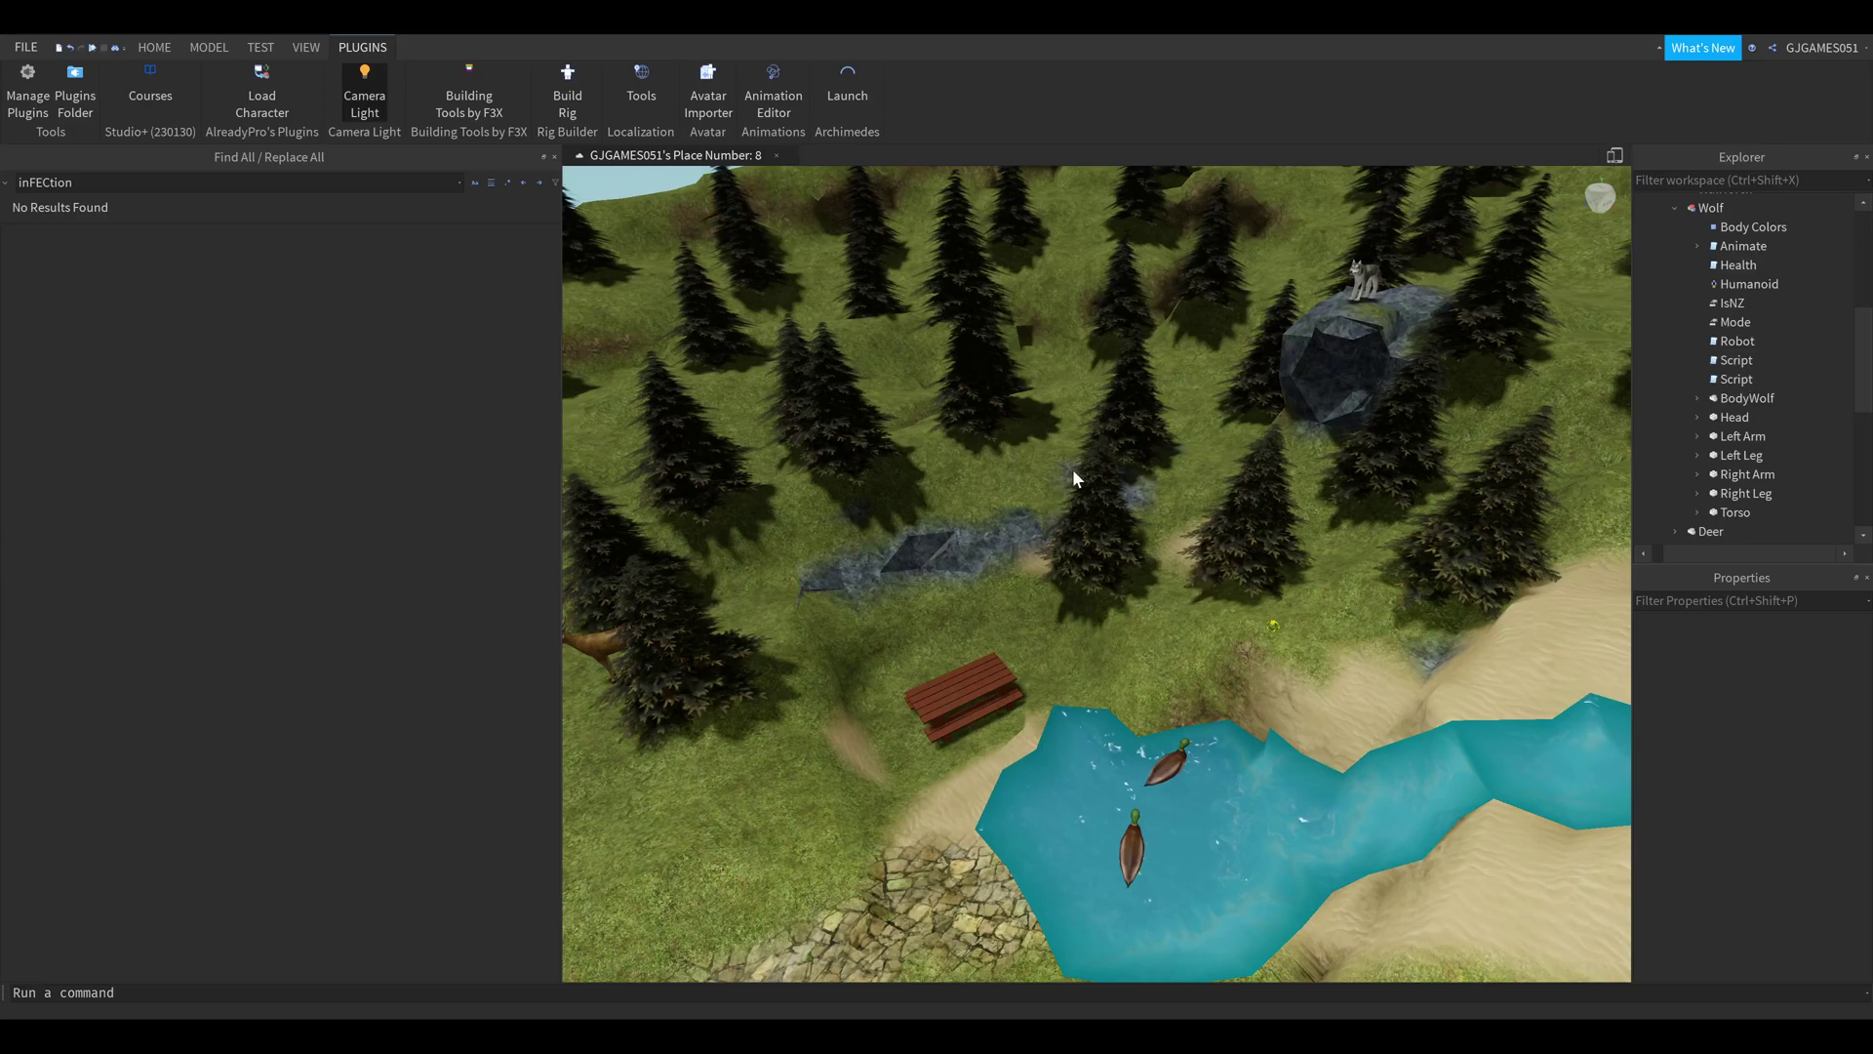
pyautogui.moveTo(1061, 471)
pyautogui.mouseDown(button='right')
pyautogui.moveTo(1050, 488)
pyautogui.moveTo(1036, 467)
pyautogui.mouseUp(button='right')
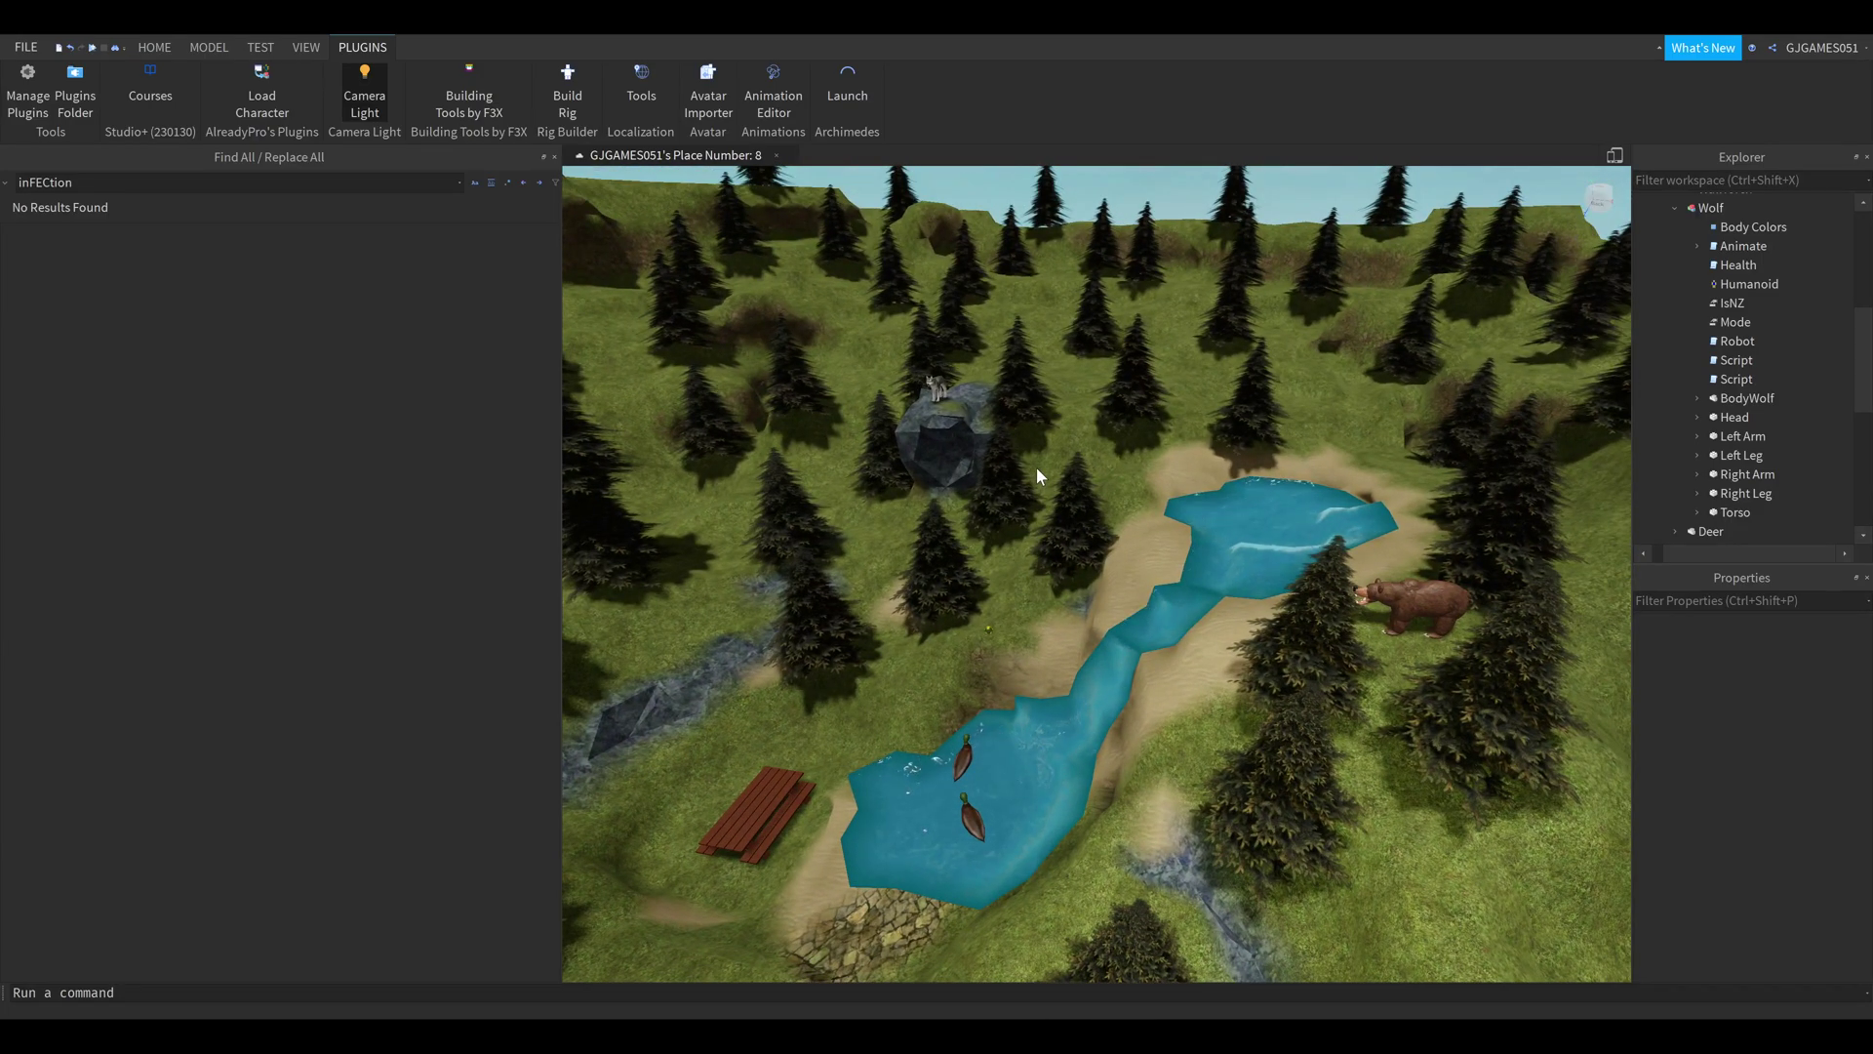